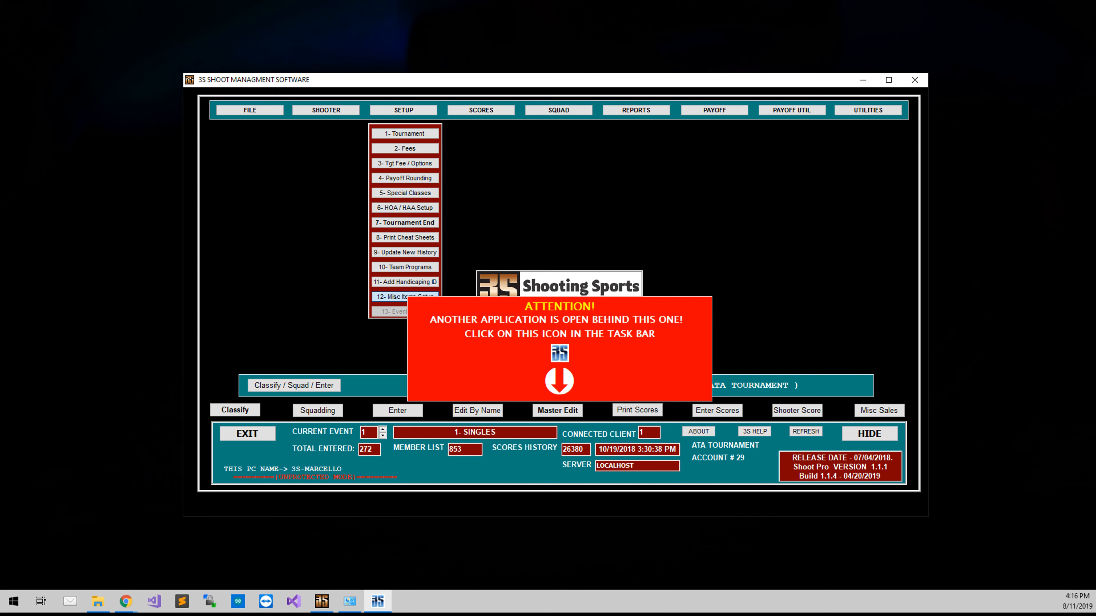
# Step: Add a miscellaneous sale item named Ice 10lbs bag with the description Ice 10lbs and a price of 3
pyautogui.moveTo(1, 351); pyautogui.dragTo(471, 186)
pyautogui.click(359, 287)
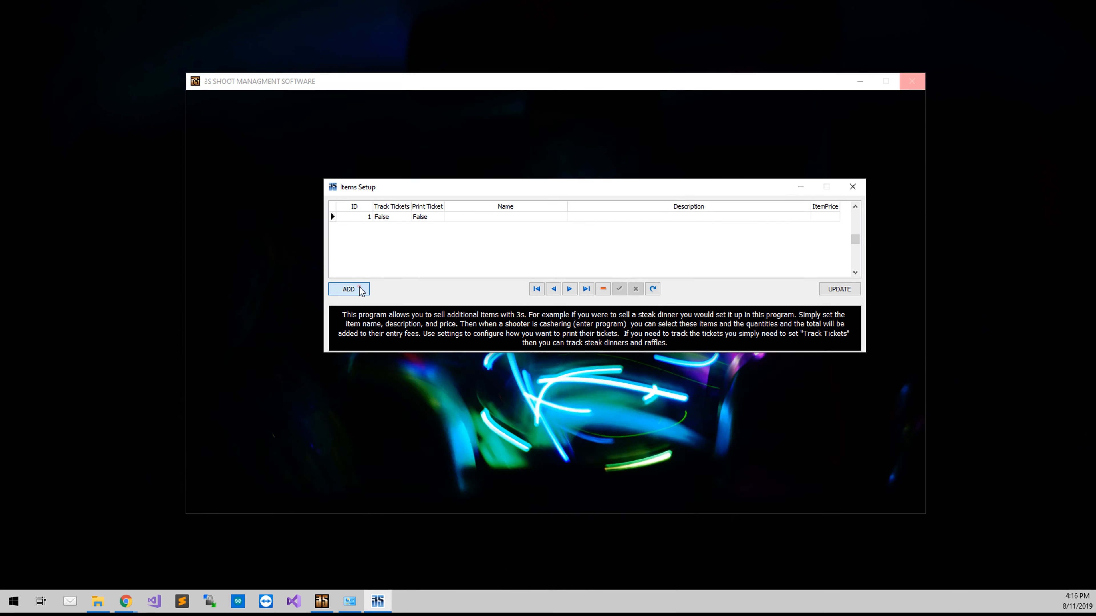
pyautogui.click(474, 217)
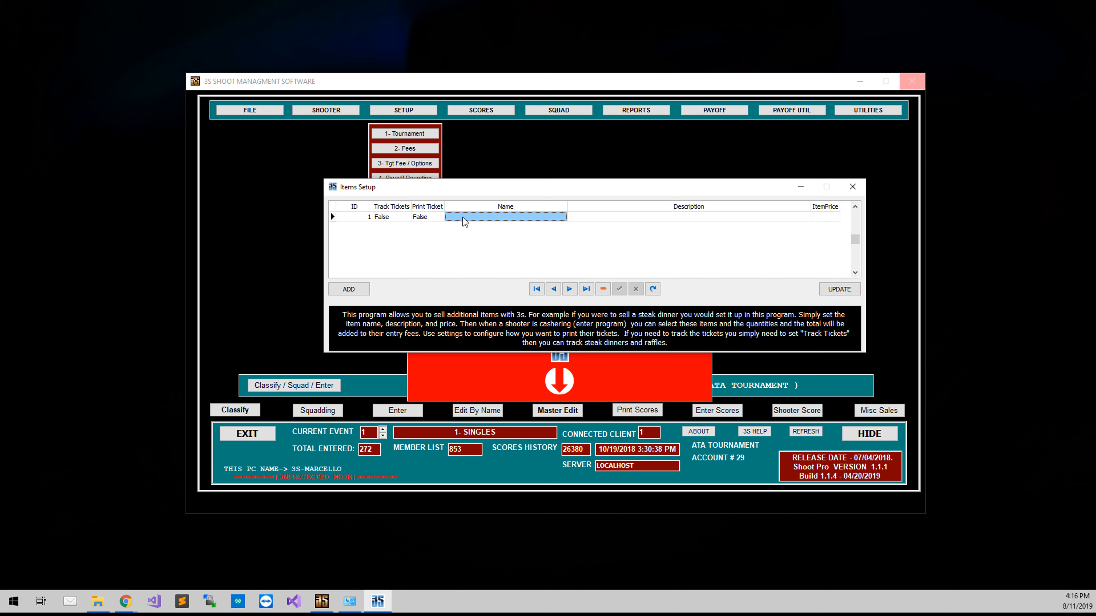
pyautogui.write('Ice 10')
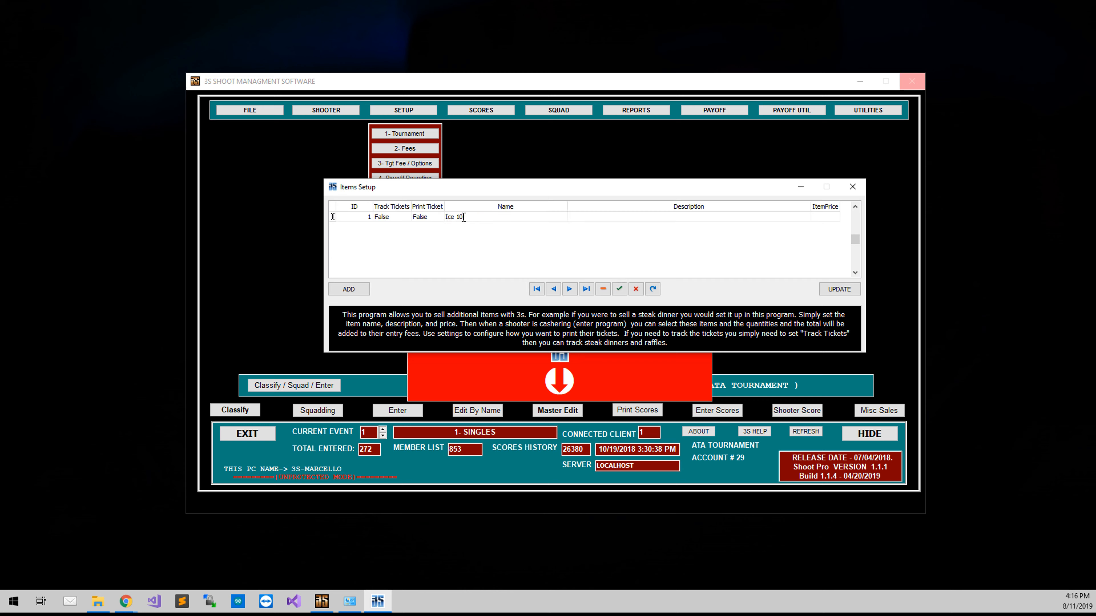
pyautogui.write('lbs bag')
pyautogui.press('Tab')
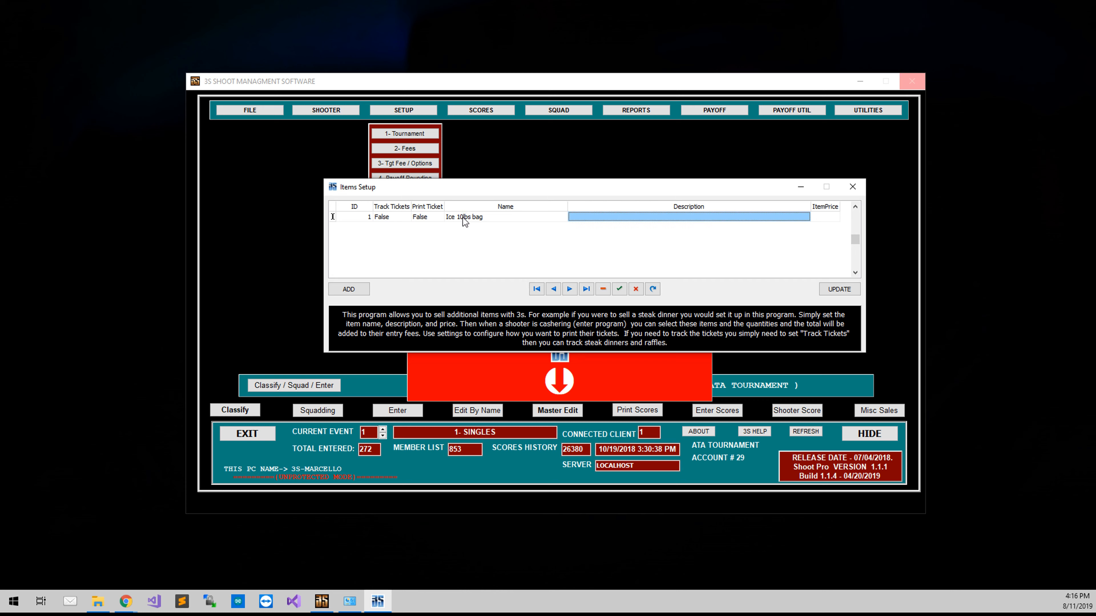
pyautogui.write('Ice ')
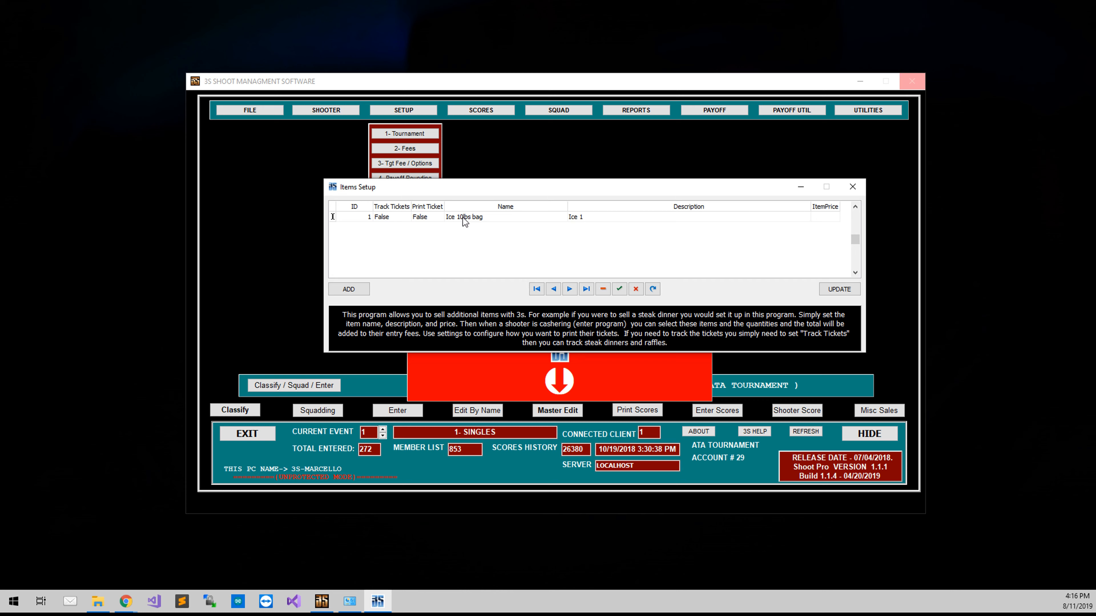
pyautogui.write('10lbs')
pyautogui.press('Return')
pyautogui.press('Tab')
pyautogui.write('3')
# Step: Add a second item named Ice 20lbs bag with the description Ice 20lbs and a price of 6
pyautogui.click(332, 289)
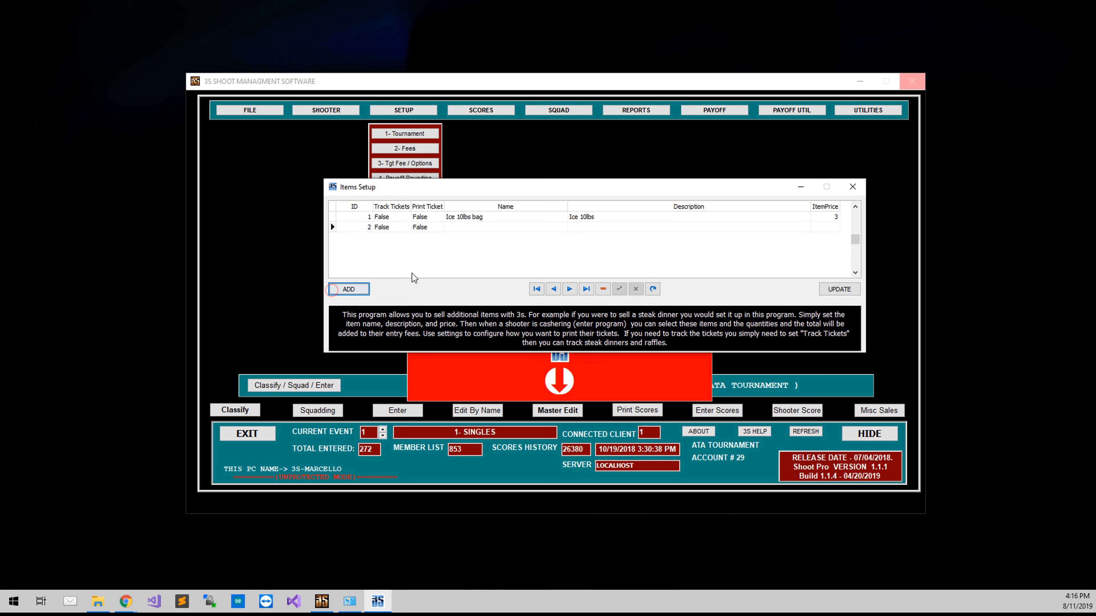
pyautogui.click(470, 230)
pyautogui.write('Ice ')
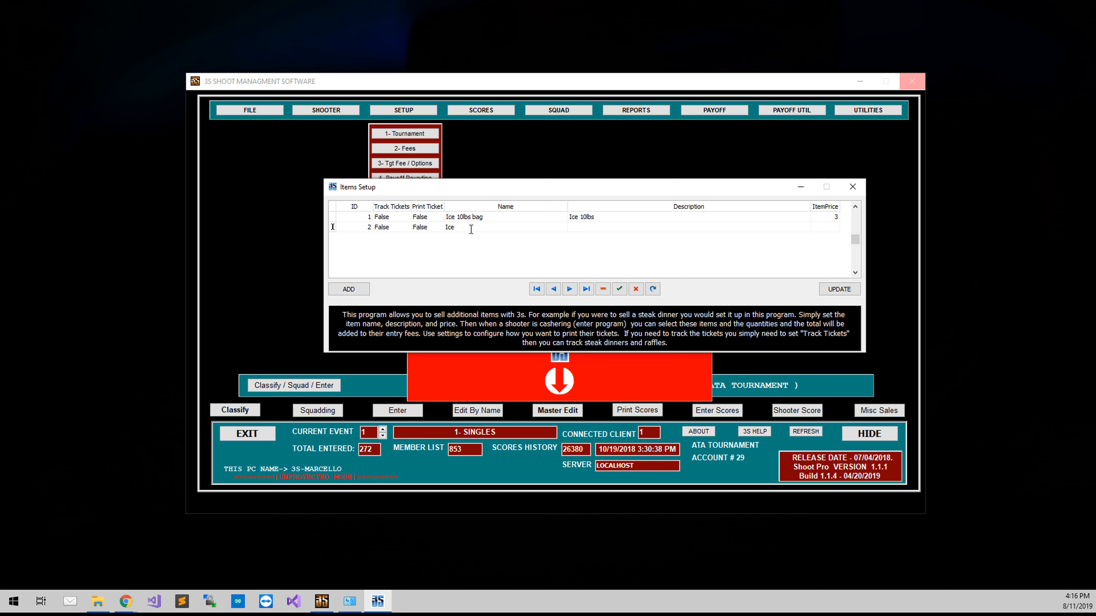
pyautogui.write('20lbs bag')
pyautogui.press('Tab')
pyautogui.write('Ice 20lbs')
pyautogui.press('Return')
pyautogui.press('Tab')
pyautogui.write('6')
# Step: Add a third item to the list and name it T-Shirt
pyautogui.click(364, 289)
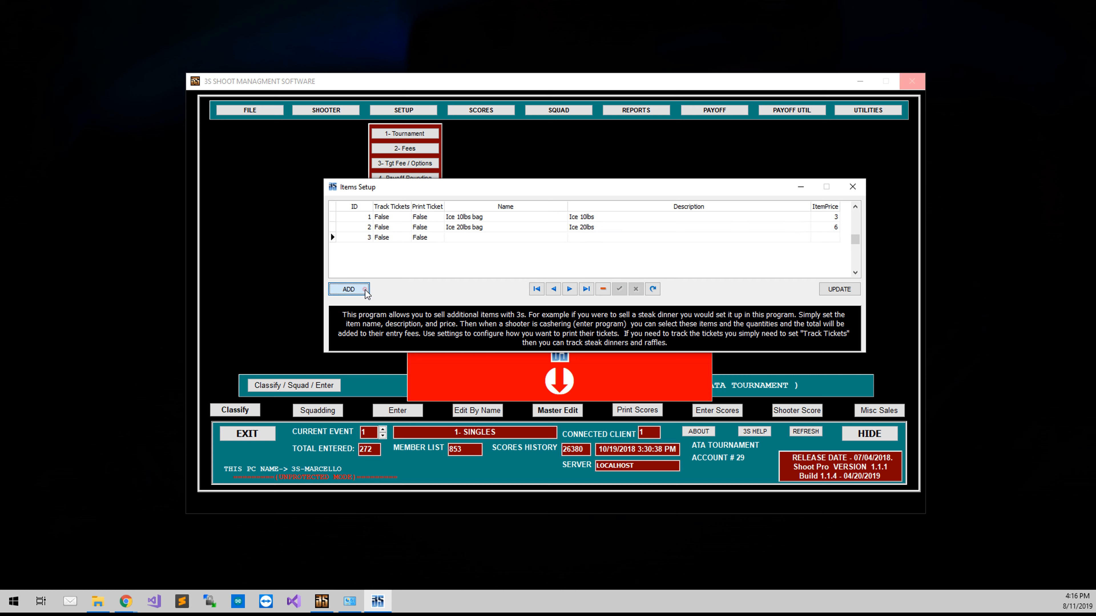
pyautogui.click(458, 234)
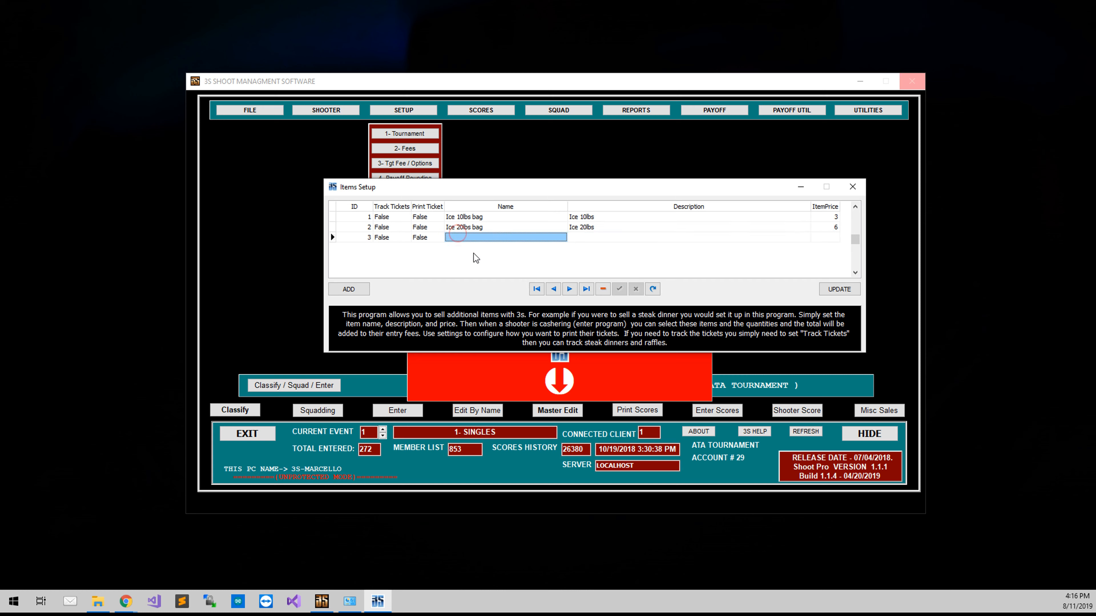
pyautogui.write('Te')
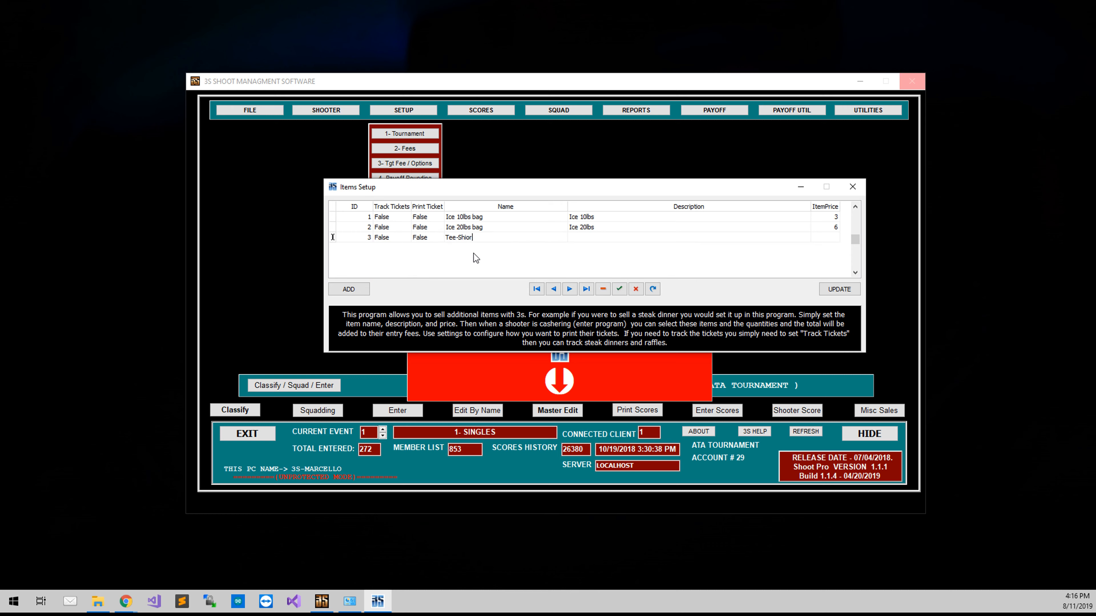
pyautogui.write('e-Shirt')
pyautogui.press('Return')
pyautogui.press('Tab')
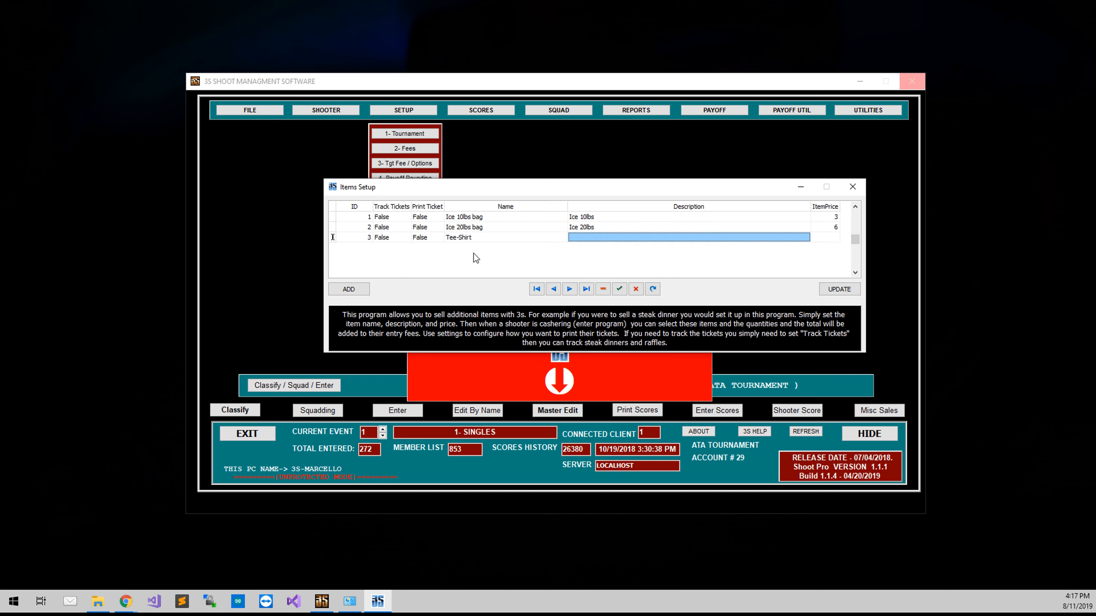
pyautogui.hotkey('shift', 'Tab')
pyautogui.press('Delete')
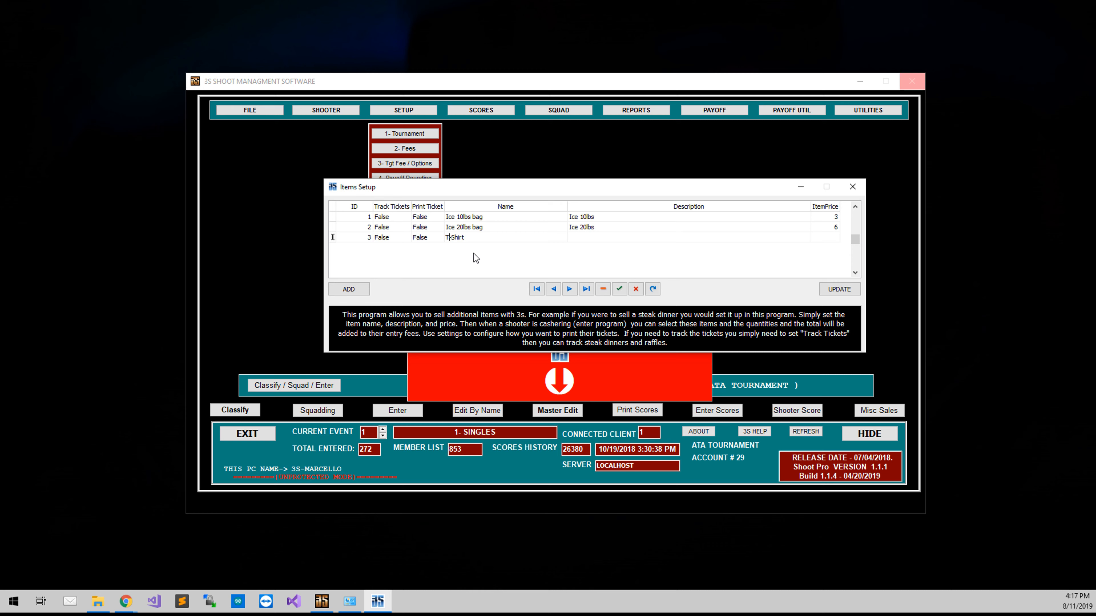
# Step: Set the T-Shirt item's description to T Shirt and its price to 10
pyautogui.press('Tab')
pyautogui.write('T Shirt')
pyautogui.press('Return')
pyautogui.press('Tab')
pyautogui.write('15')
pyautogui.write('0')
pyautogui.press('Return')
# Step: Add a fourth item named Hat with the description Hat and a price of 10
pyautogui.click(348, 288)
pyautogui.click(449, 248)
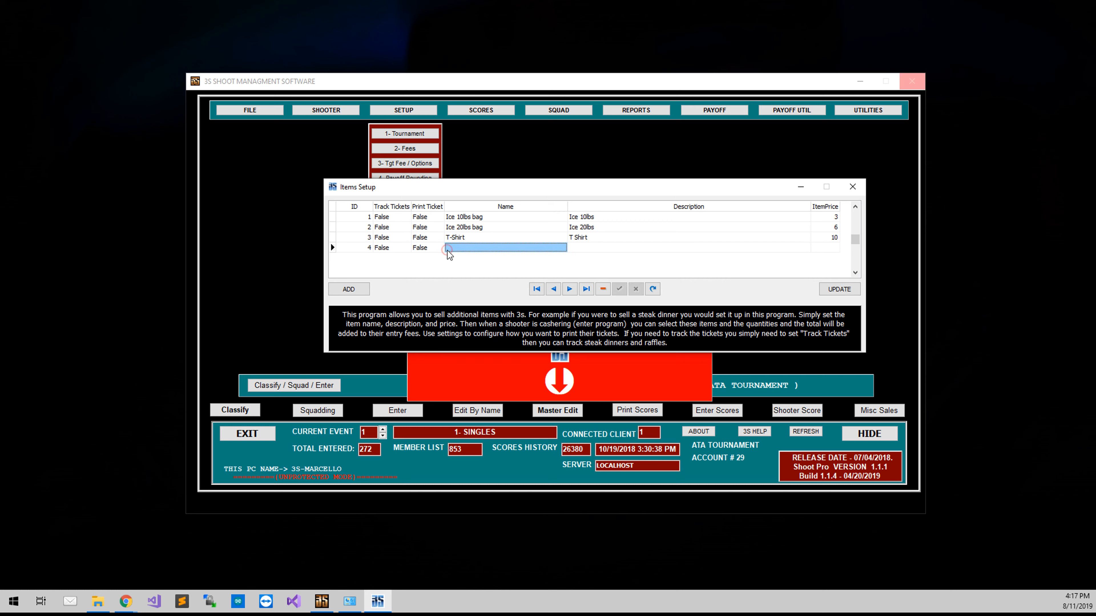
pyautogui.write('hat')
pyautogui.press('Return')
pyautogui.press('BackSpace')
pyautogui.write('Hat')
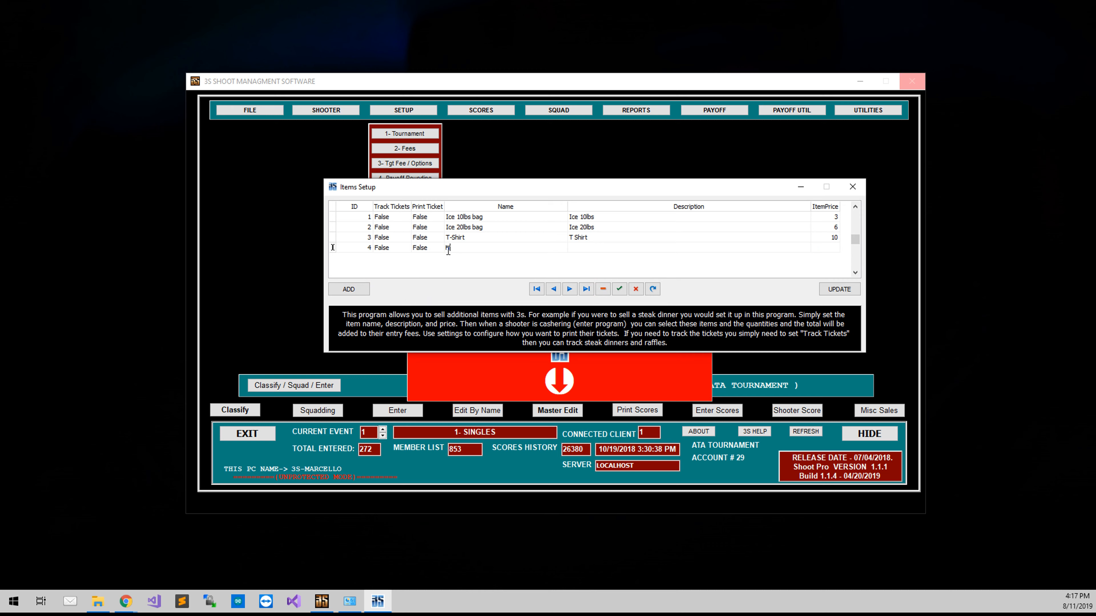
pyautogui.press('Return')
pyautogui.press('Tab')
pyautogui.write('Haty')
pyautogui.press('Return')
pyautogui.press('Tab')
pyautogui.write('10')
# Step: Add a fifth item named T-Shirt & Hat with a price of 15
pyautogui.click(334, 289)
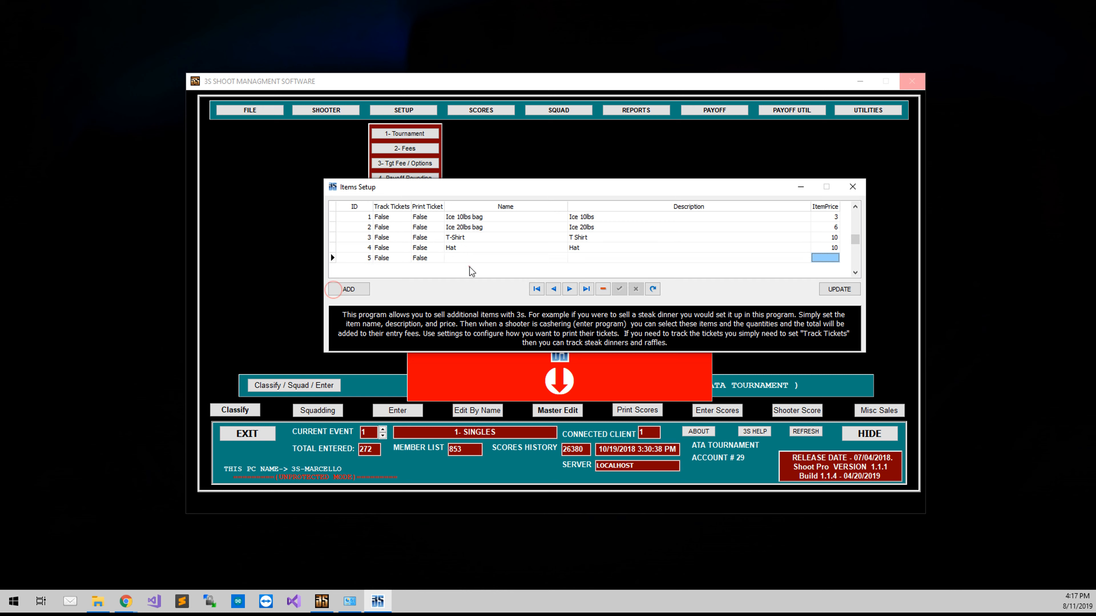
pyautogui.click(474, 257)
pyautogui.write('T-Shi')
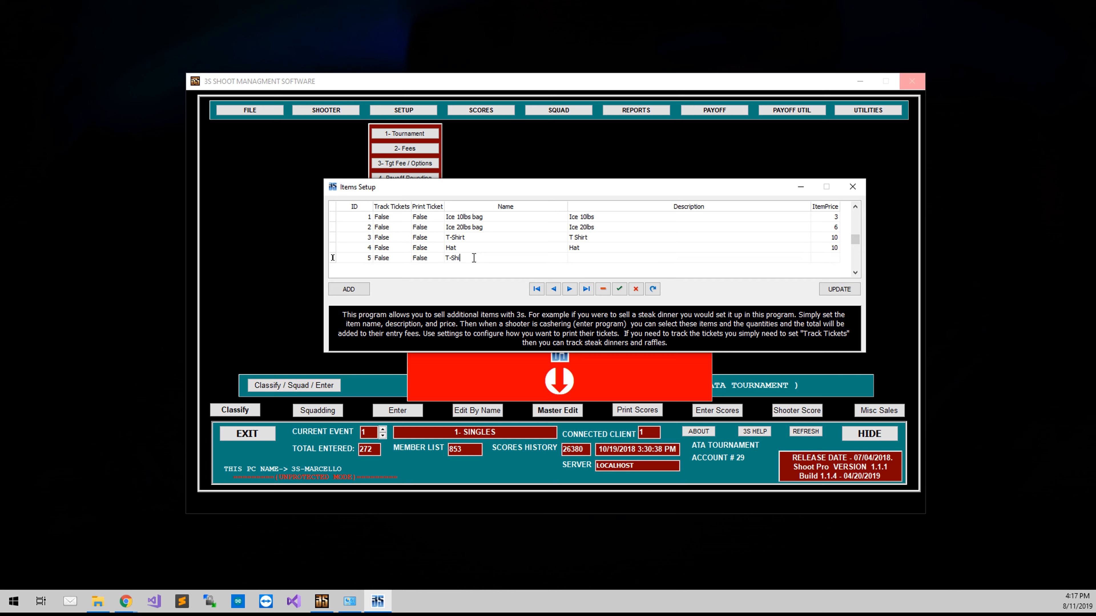
pyautogui.write('rt & Hat')
pyautogui.press('Return')
pyautogui.press('Tab')
pyautogui.press('Tab')
pyautogui.write('15')
pyautogui.press('Return')
# Step: Fill in T-Shirt & Hat as the fifth item's description, save the record and close the items setup
pyautogui.press('Left')
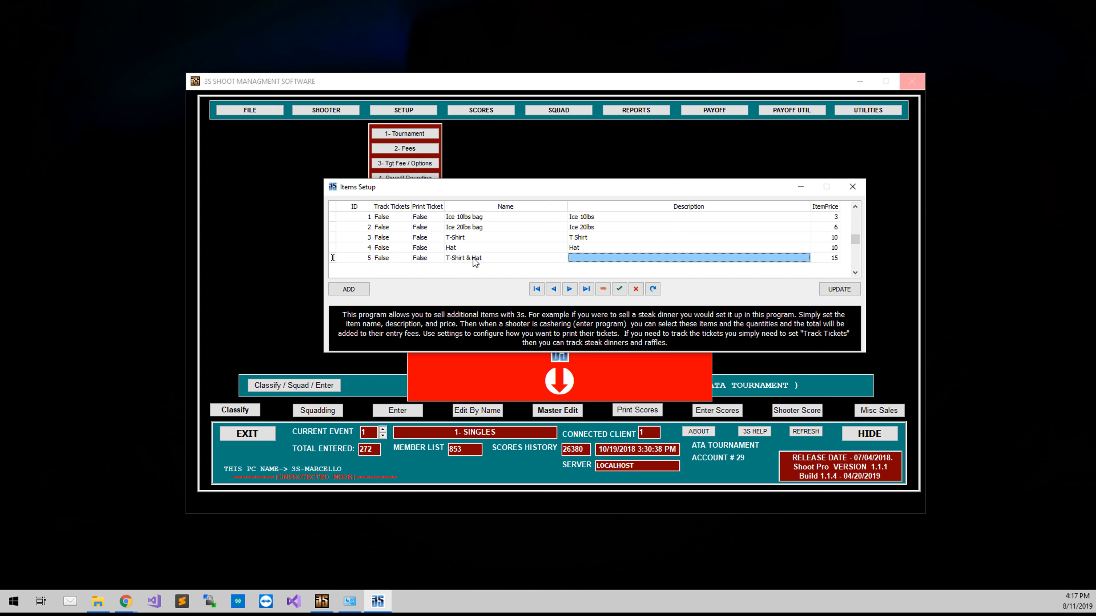
pyautogui.write('T')
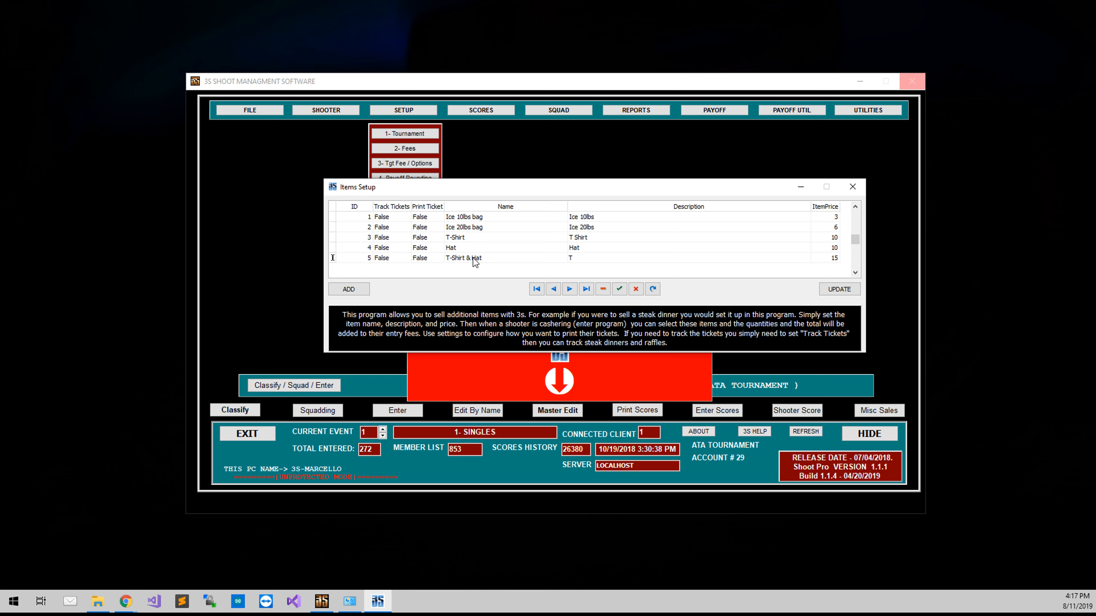
pyautogui.write('-Shirt And')
pyautogui.press('BackSpace')
pyautogui.press('BackSpace')
pyautogui.press('BackSpace')
pyautogui.press('BackSpace')
pyautogui.write('& Hat')
pyautogui.press('Up')
pyautogui.press('Down')
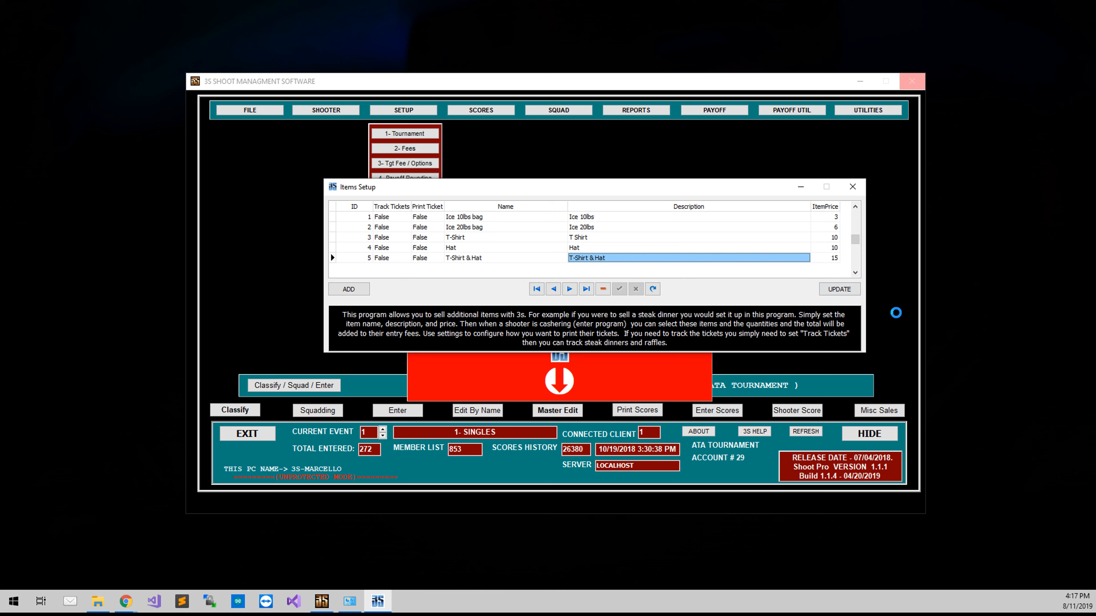
pyautogui.click(852, 189)
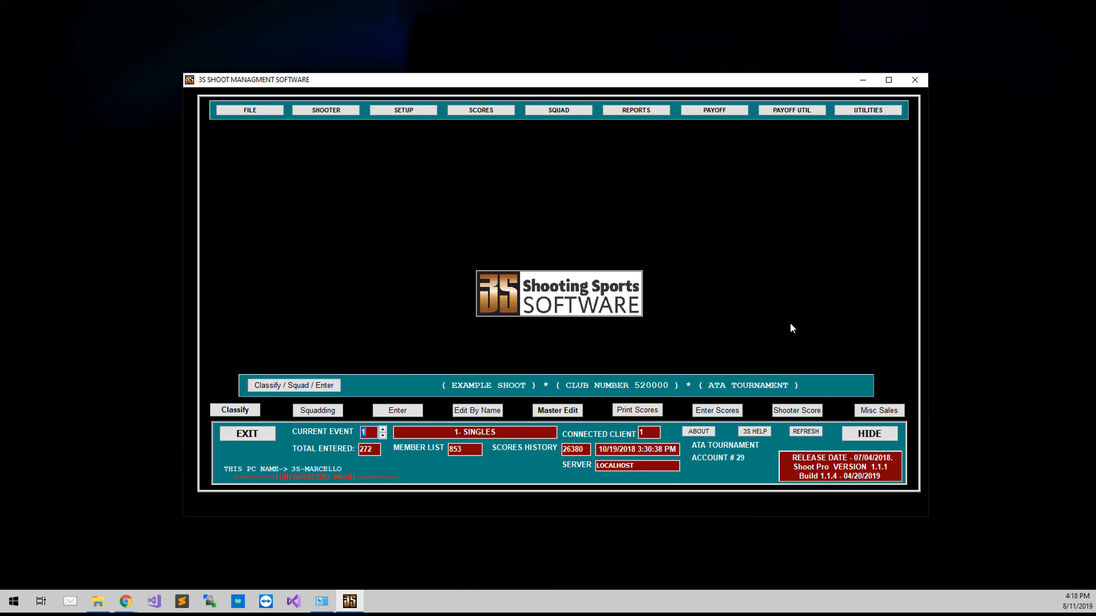
# Step: Start a new miscellaneous sale for a registered shooter, finding the person by shooter number and opening their order
pyautogui.click(860, 415)
pyautogui.click(869, 358)
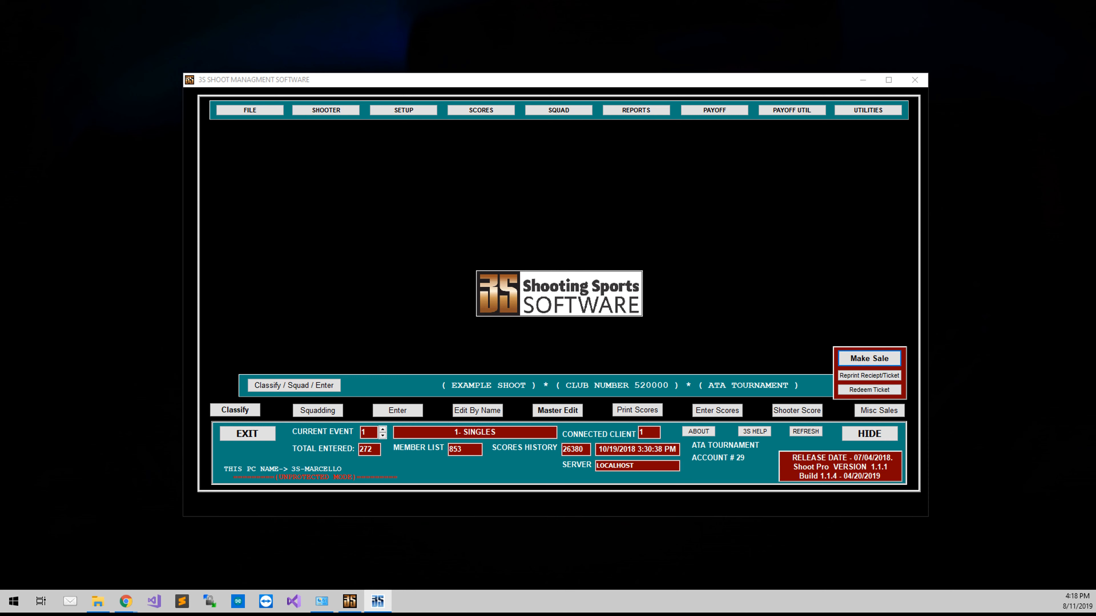
pyautogui.moveTo(378, 188); pyautogui.dragTo(471, 156)
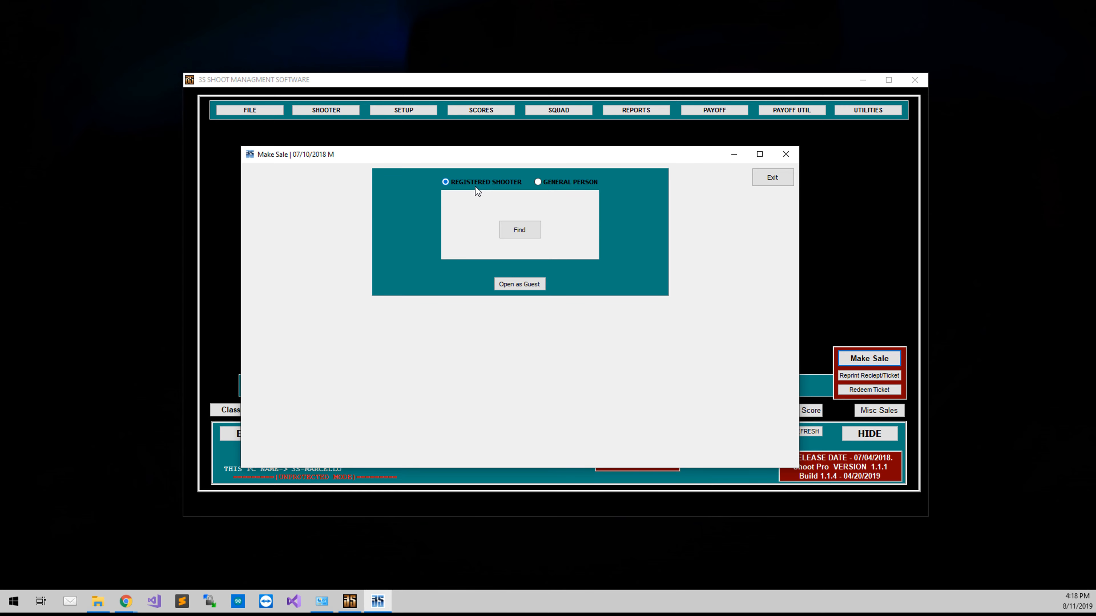
pyautogui.click(520, 235)
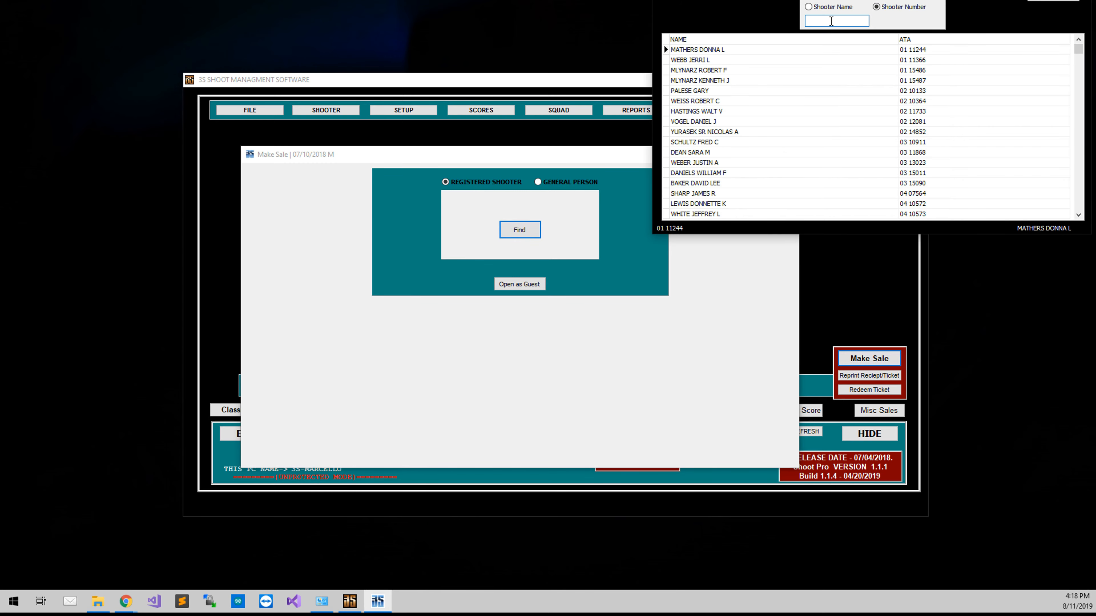
pyautogui.write('52 01599')
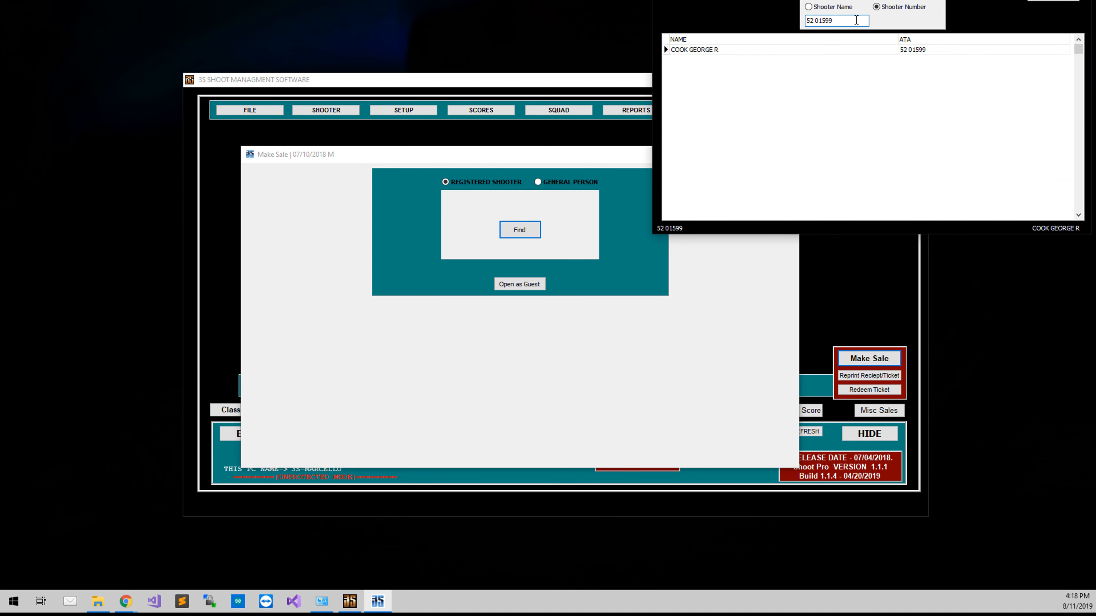
pyautogui.click(1051, 6)
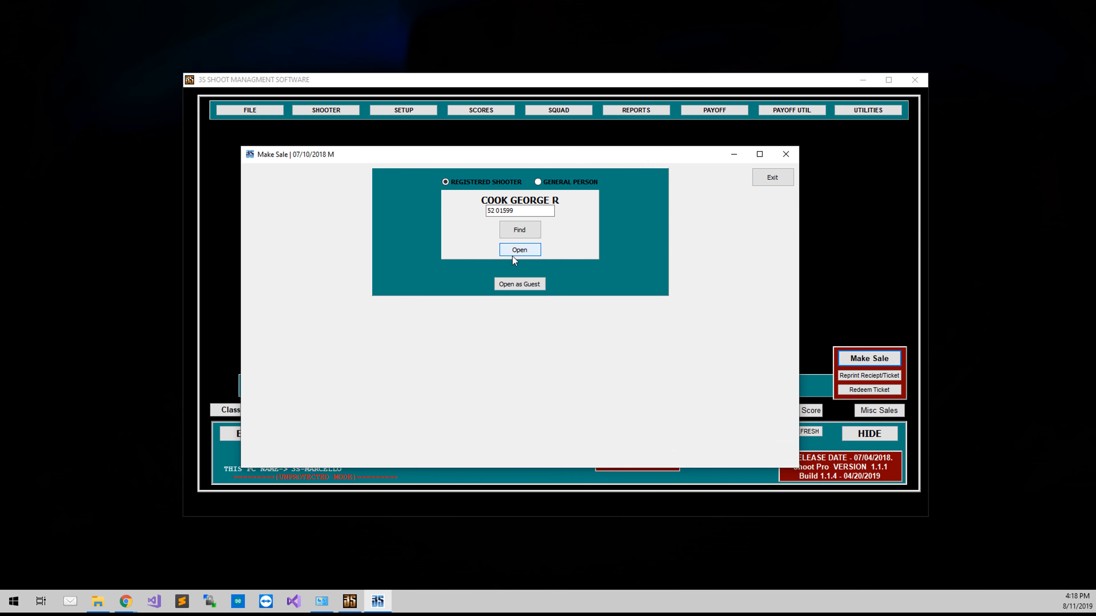
pyautogui.click(516, 249)
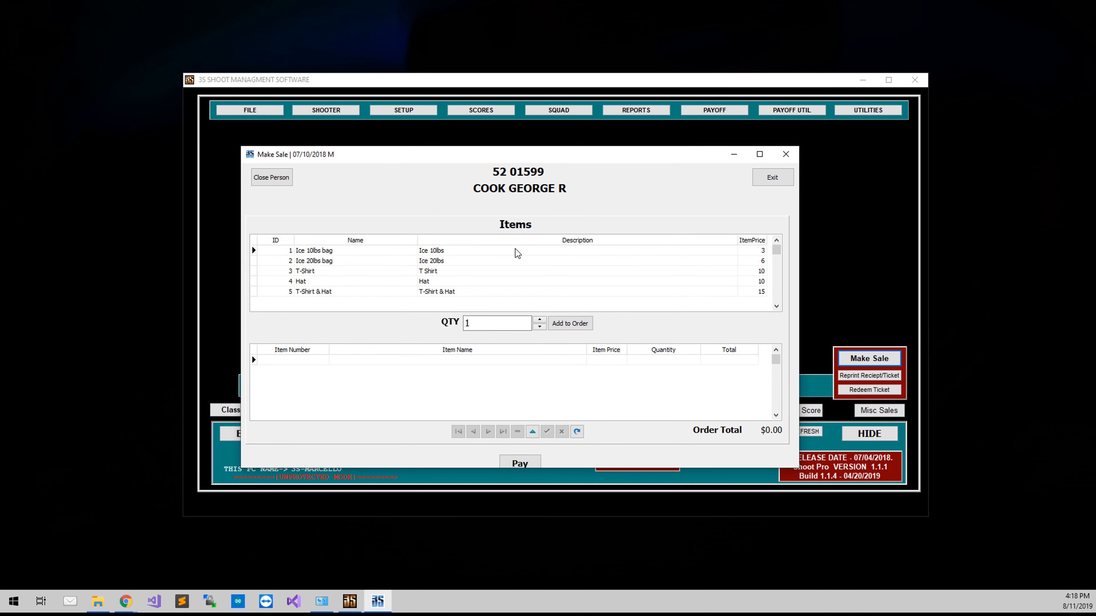
# Step: Add one Ice 10lbs bag and one T-Shirt & Hat to the shooter's order
pyautogui.click(517, 252)
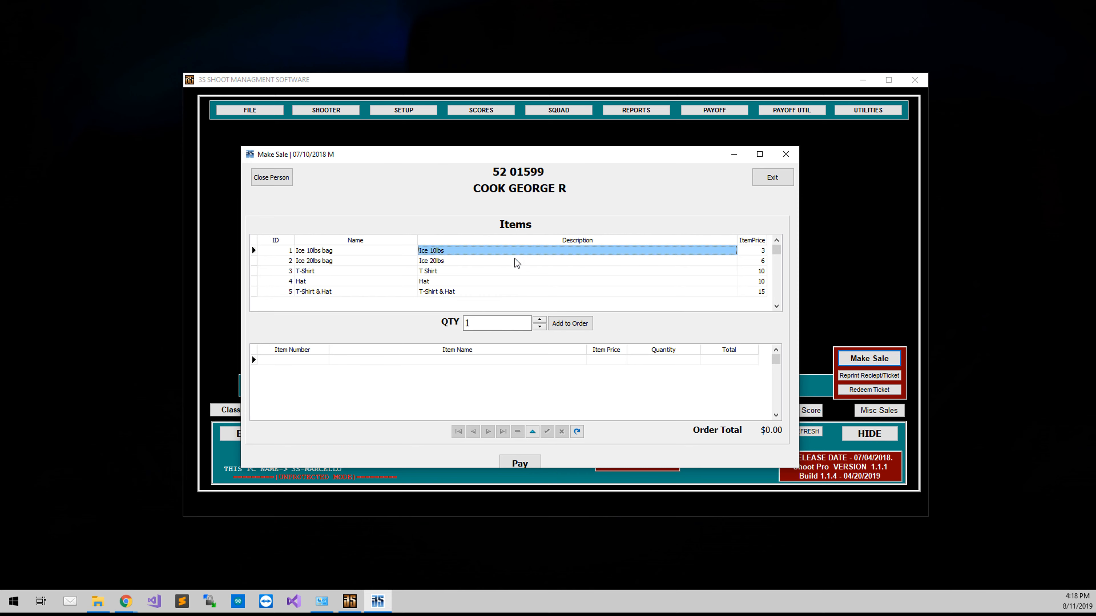
pyautogui.click(579, 328)
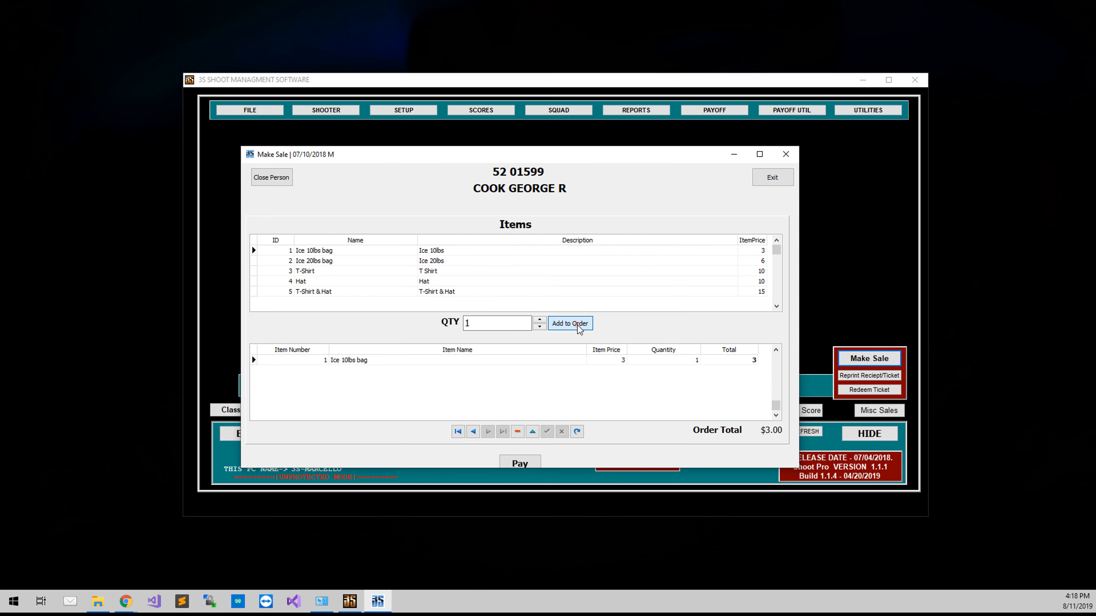
pyautogui.click(445, 291)
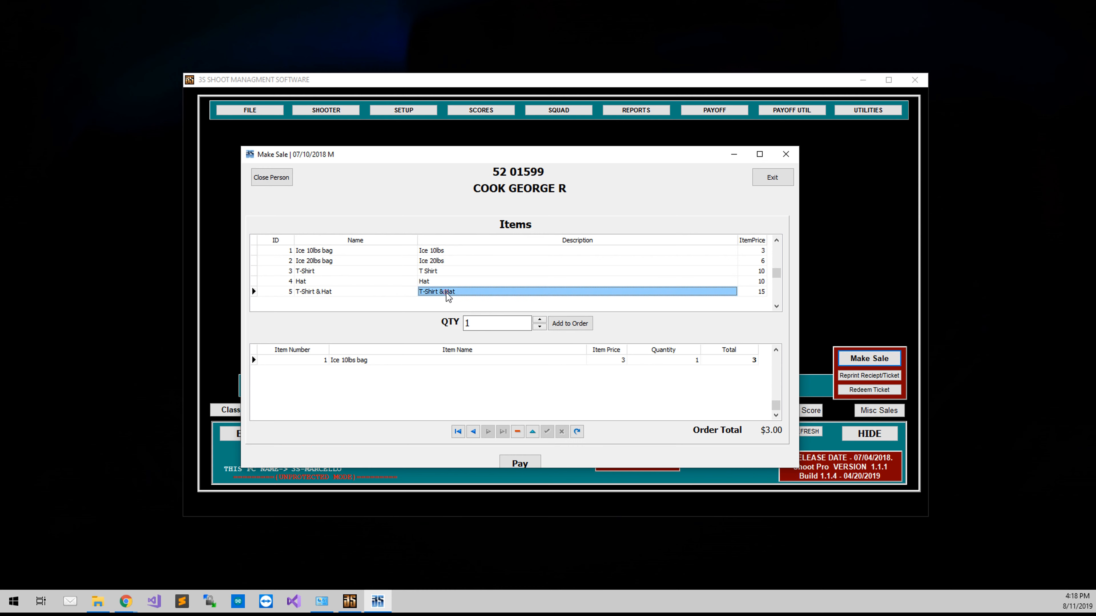
pyautogui.click(564, 328)
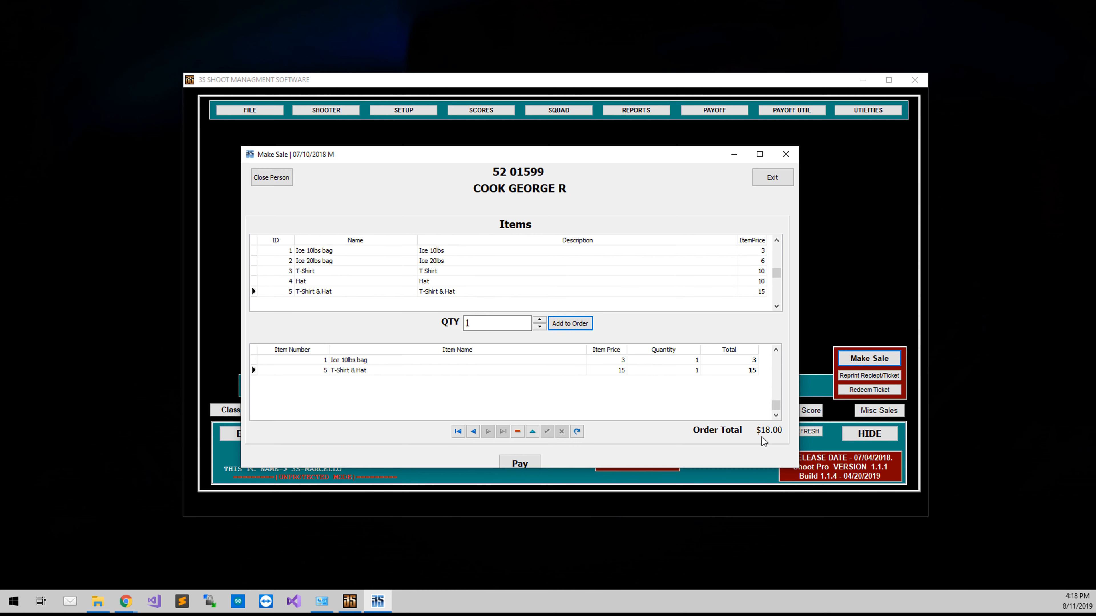
# Step: Delete the Ice 10lbs bag line from the order and confirm the deletion
pyautogui.click(453, 367)
pyautogui.click(452, 360)
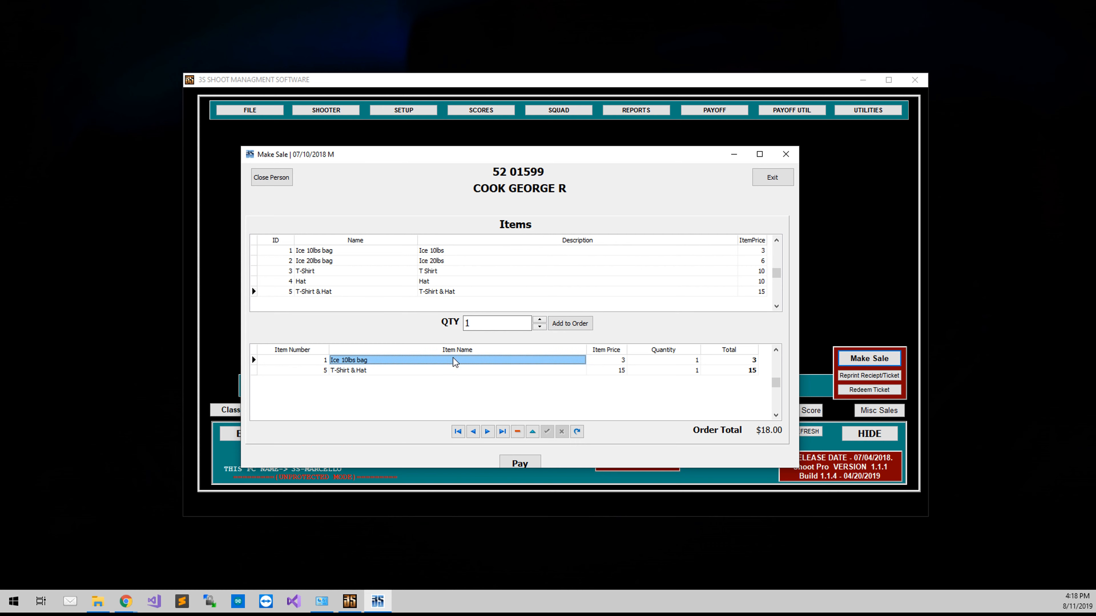
pyautogui.click(518, 432)
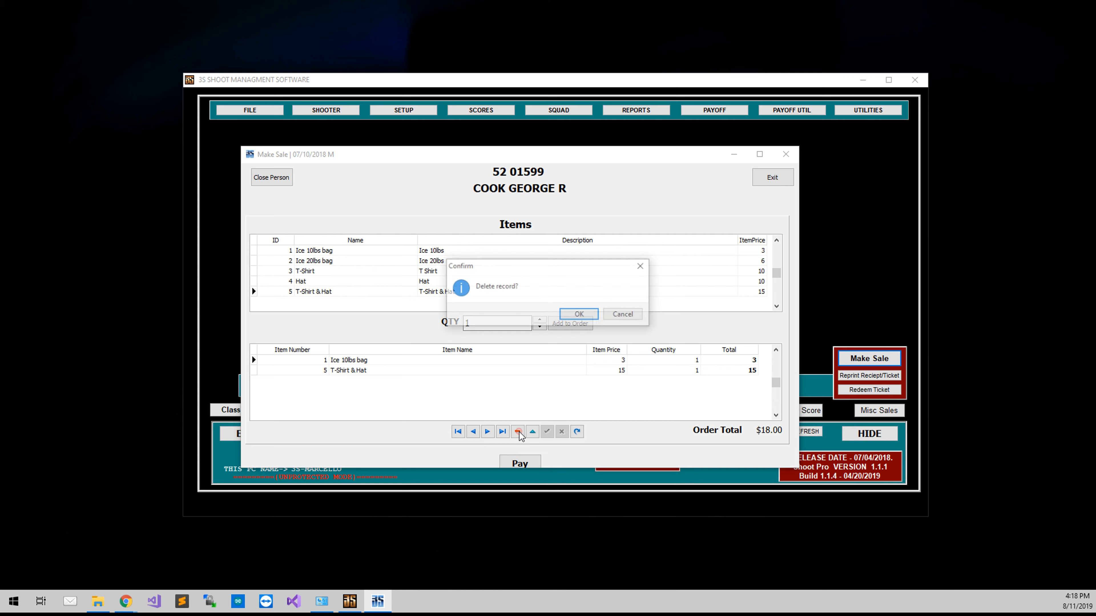
pyautogui.click(567, 317)
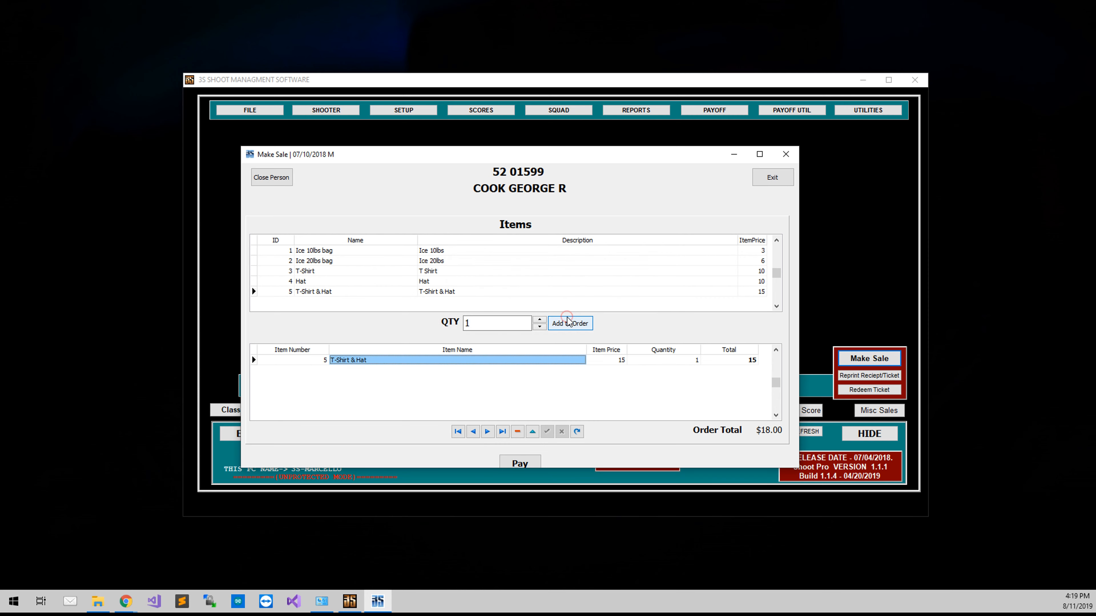
pyautogui.click(595, 392)
pyautogui.click(630, 367)
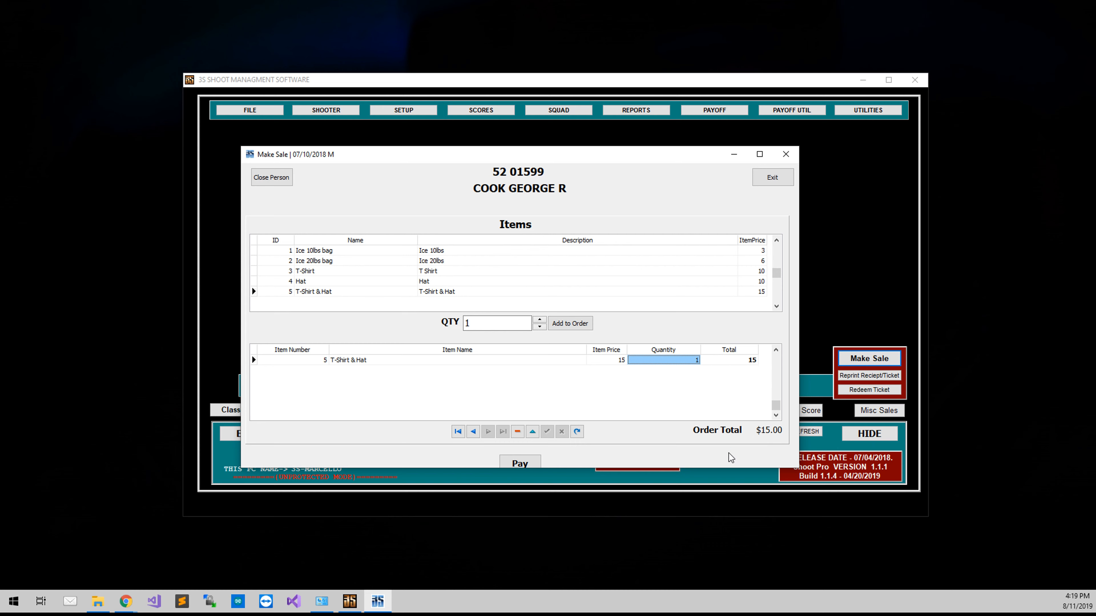
# Step: Enlarge the sale window slightly and pay for the order without printing a receipt
pyautogui.moveTo(722, 469); pyautogui.dragTo(722, 476)
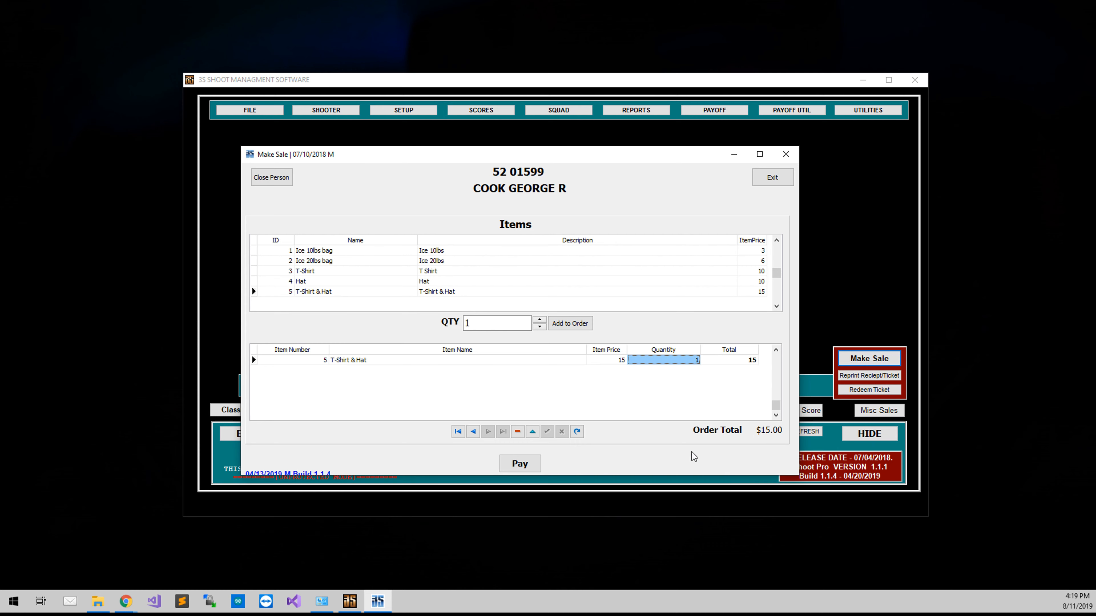
pyautogui.click(521, 464)
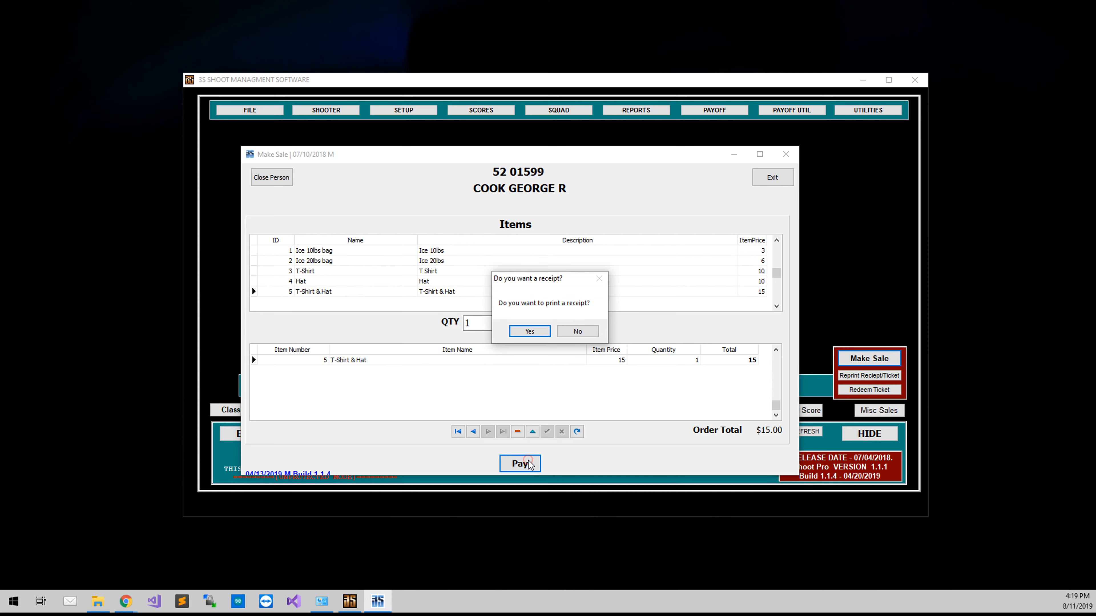
pyautogui.click(570, 336)
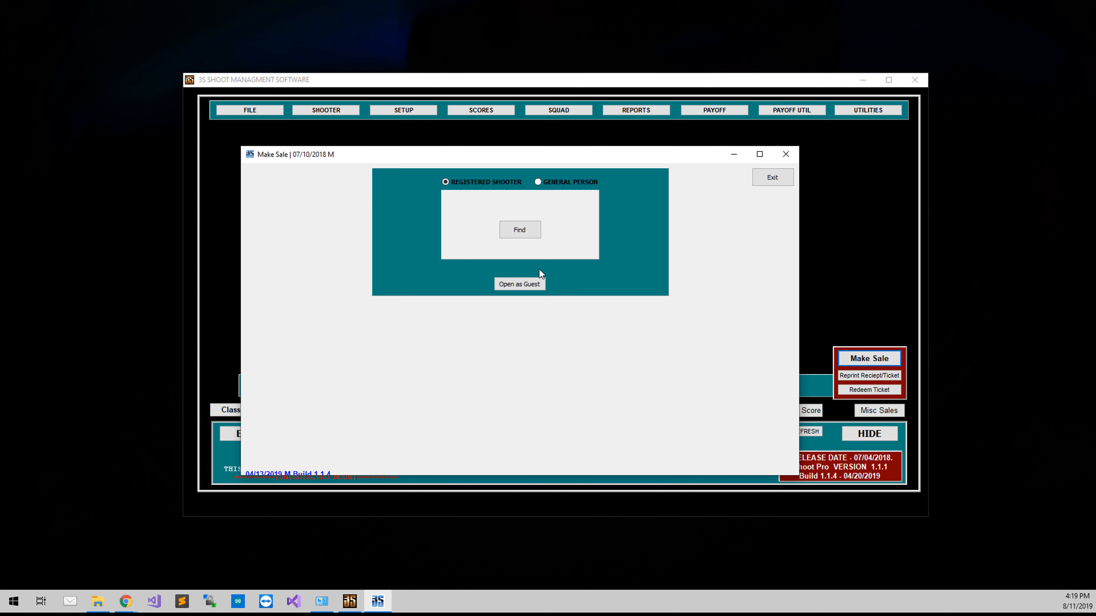
# Step: Switch the new sale to a general person, enter the person's phone number and look them up
pyautogui.click(552, 182)
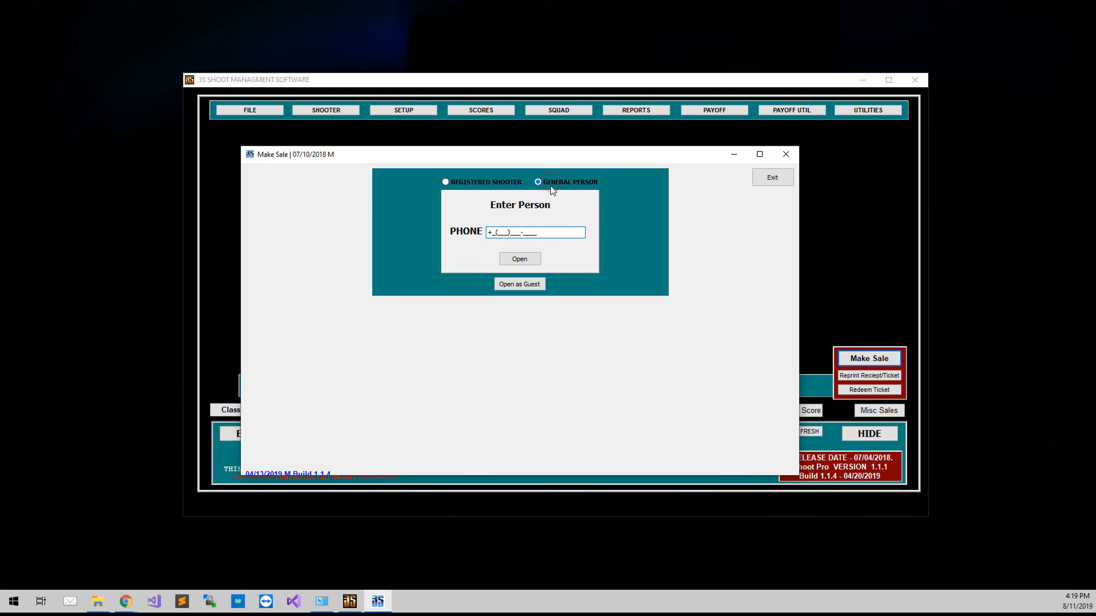
pyautogui.write('1(719)555-3020')
pyautogui.click(532, 259)
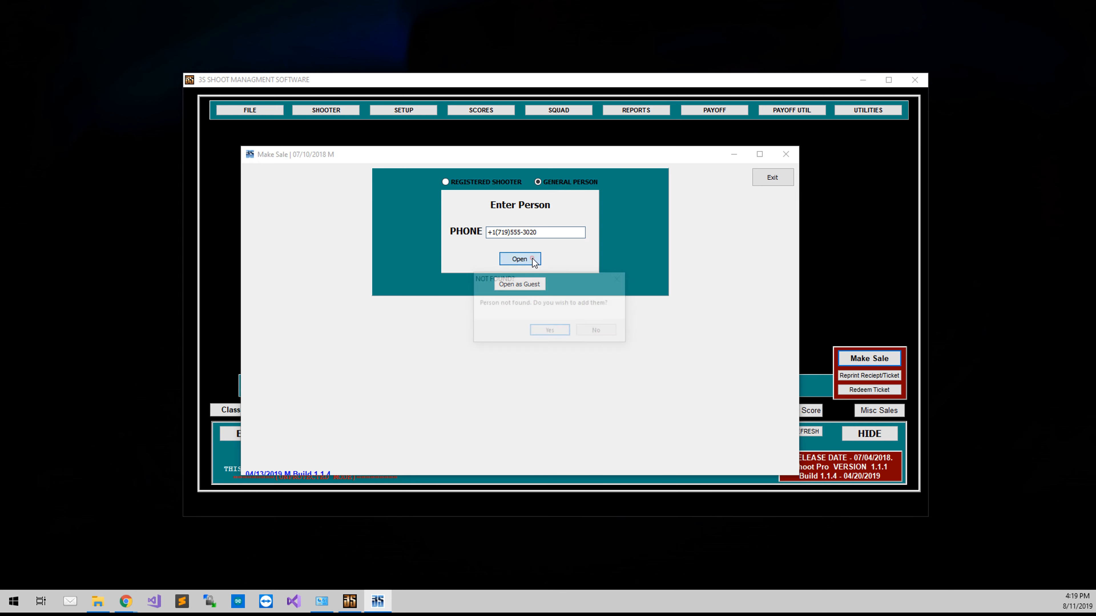
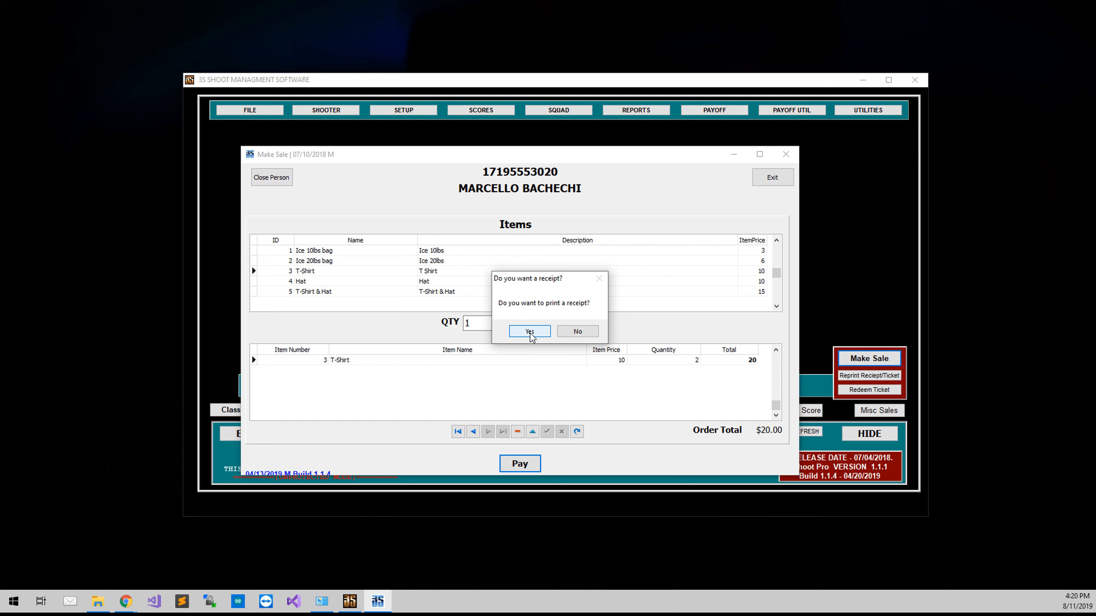
# Step: Print the receipt for the general person's sale and open a new sale as guest
pyautogui.click(530, 332)
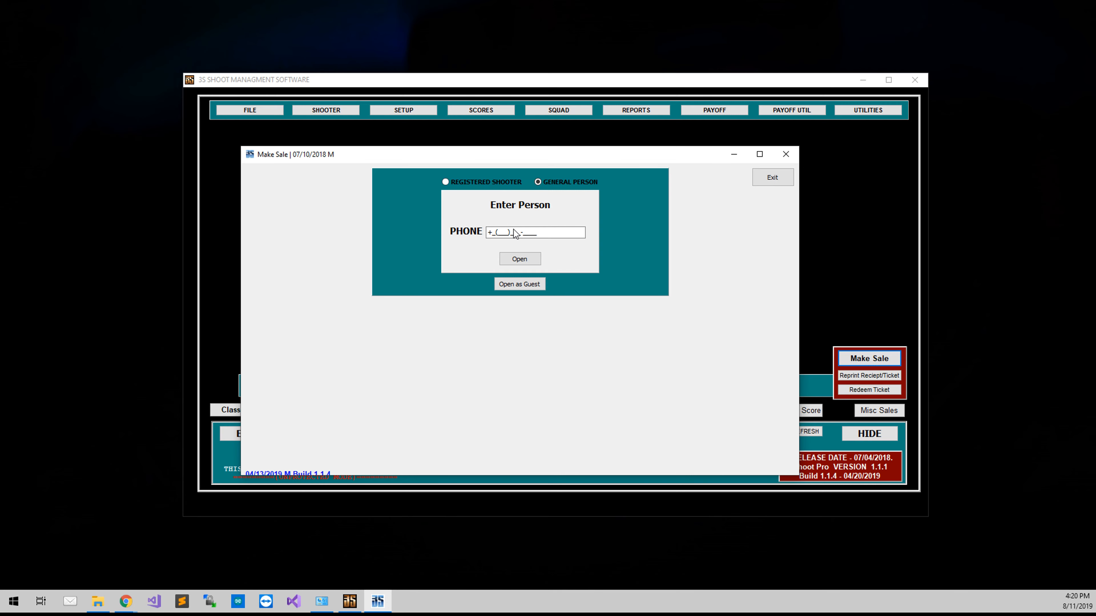
pyautogui.click(518, 285)
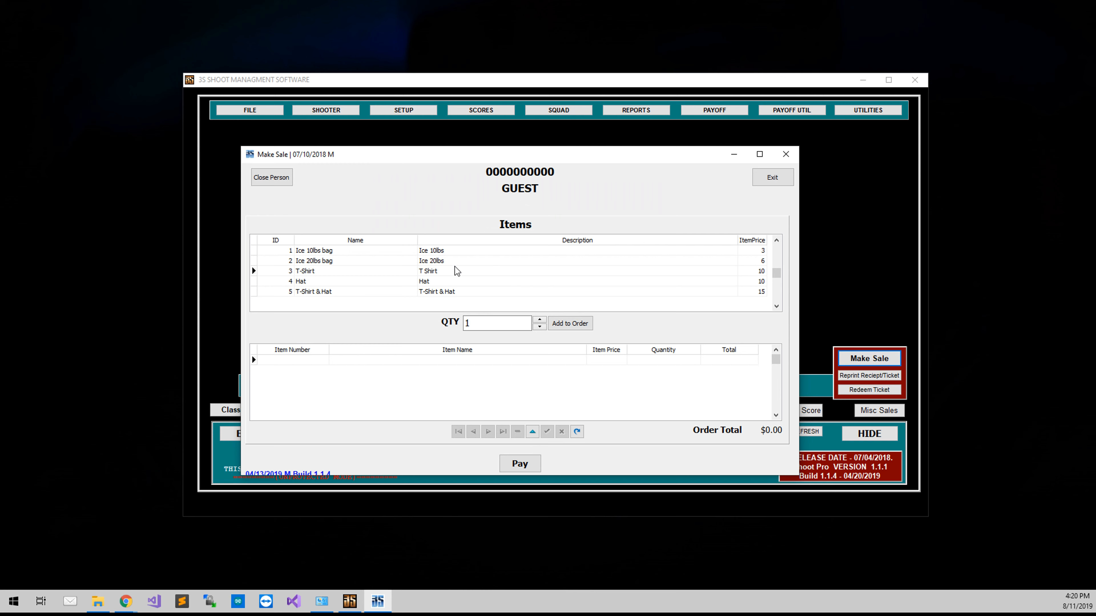
# Step: Add one Ice 20lbs bag and one Hat to the guest's order
pyautogui.click(445, 261)
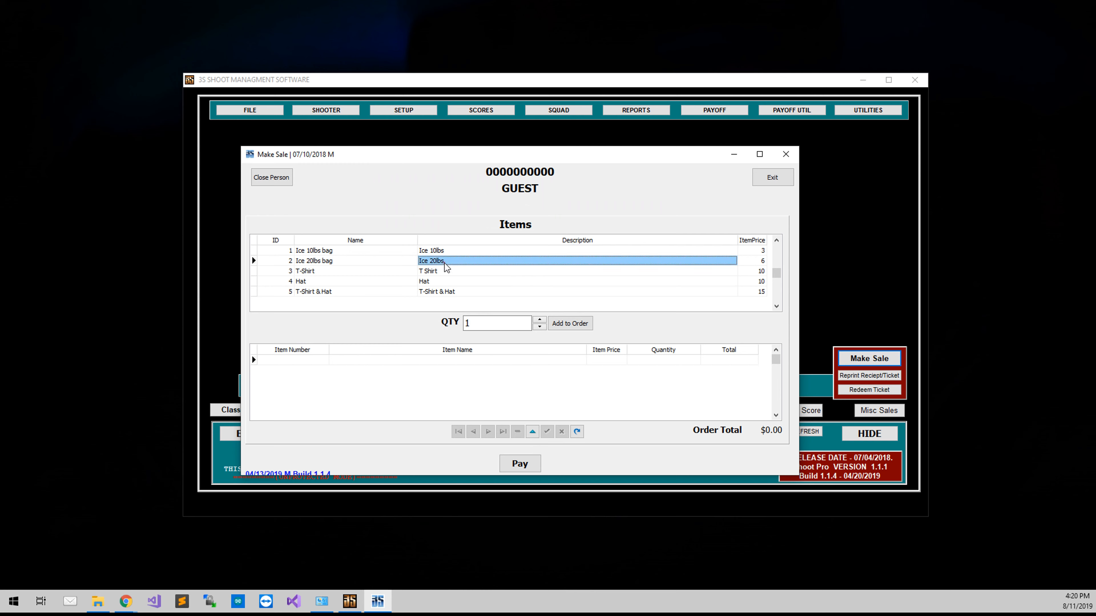
pyautogui.click(571, 323)
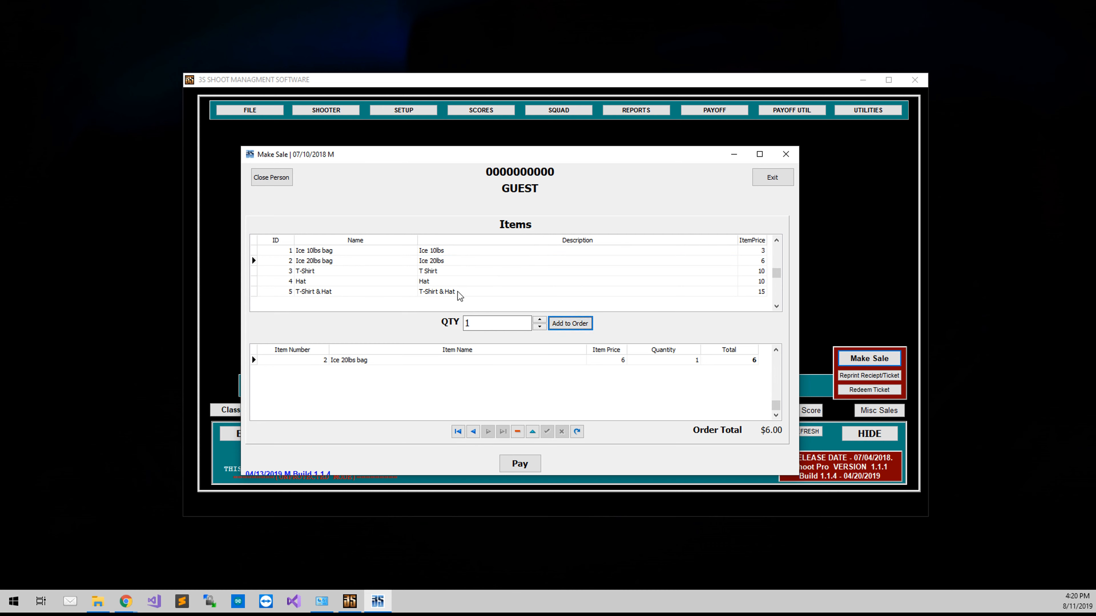
pyautogui.click(450, 281)
pyautogui.click(567, 324)
# Step: Pay for the guest's order with a printed receipt and exit the sale window
pyautogui.click(530, 463)
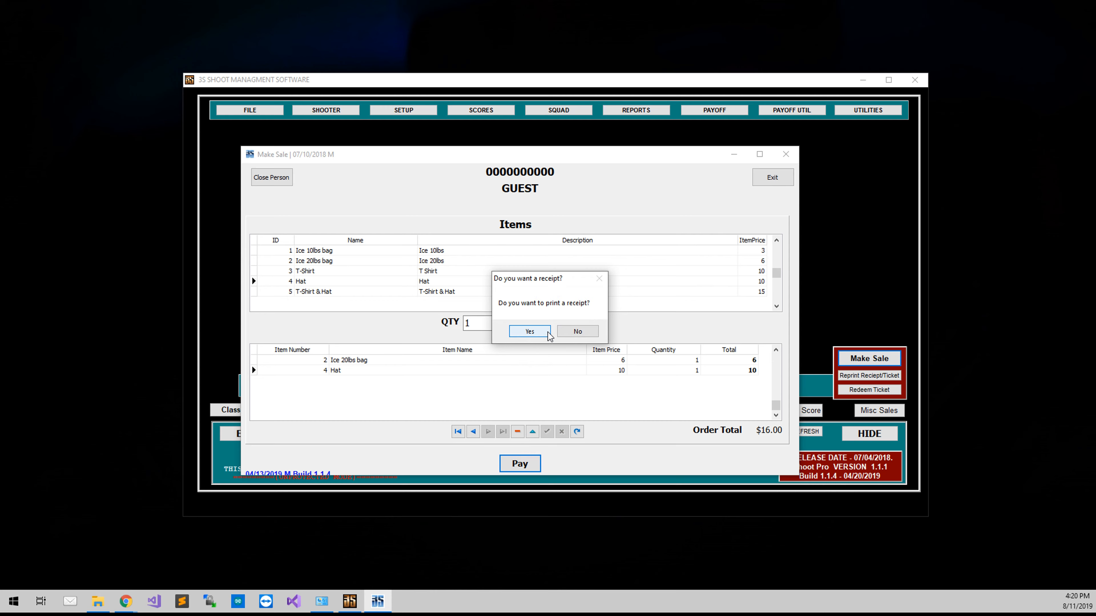
pyautogui.click(548, 332)
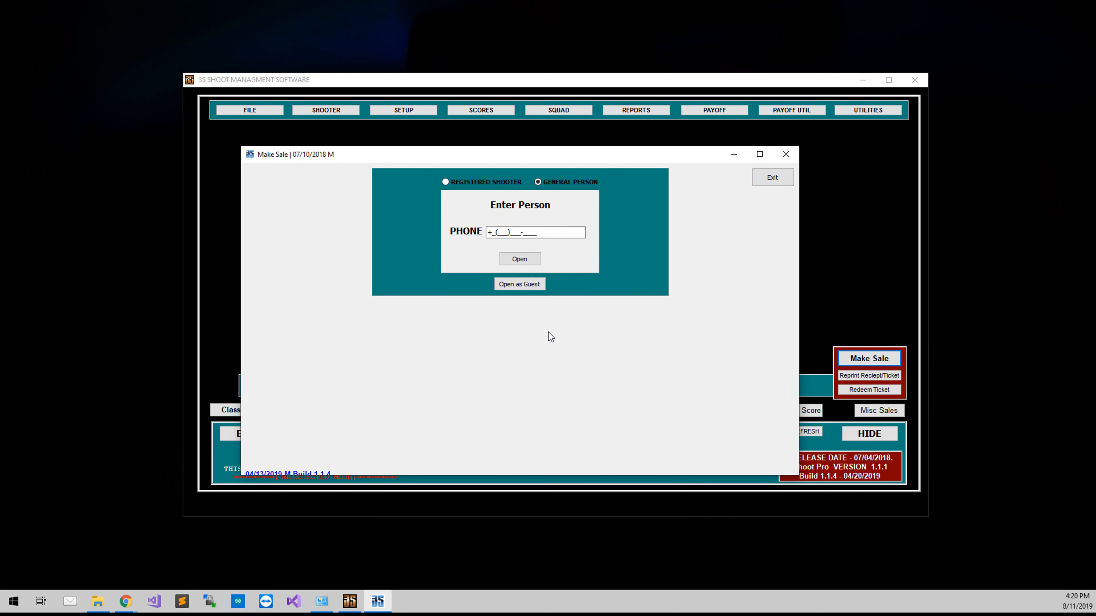
pyautogui.click(762, 180)
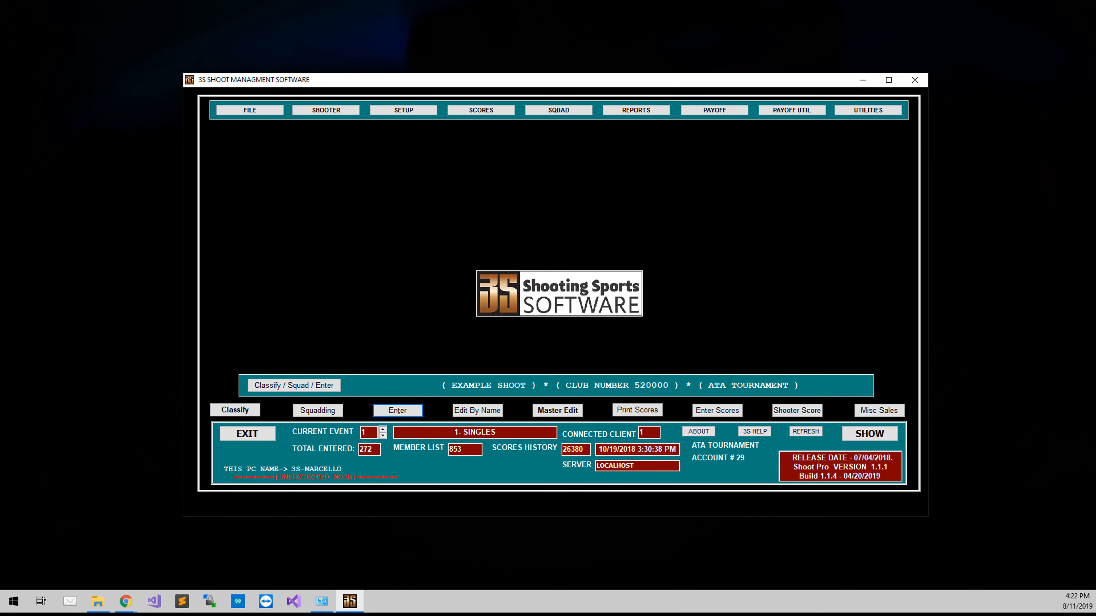
# Step: Start the Enter Shooter program and look up the registered shooter by shooter number
pyautogui.click(415, 415)
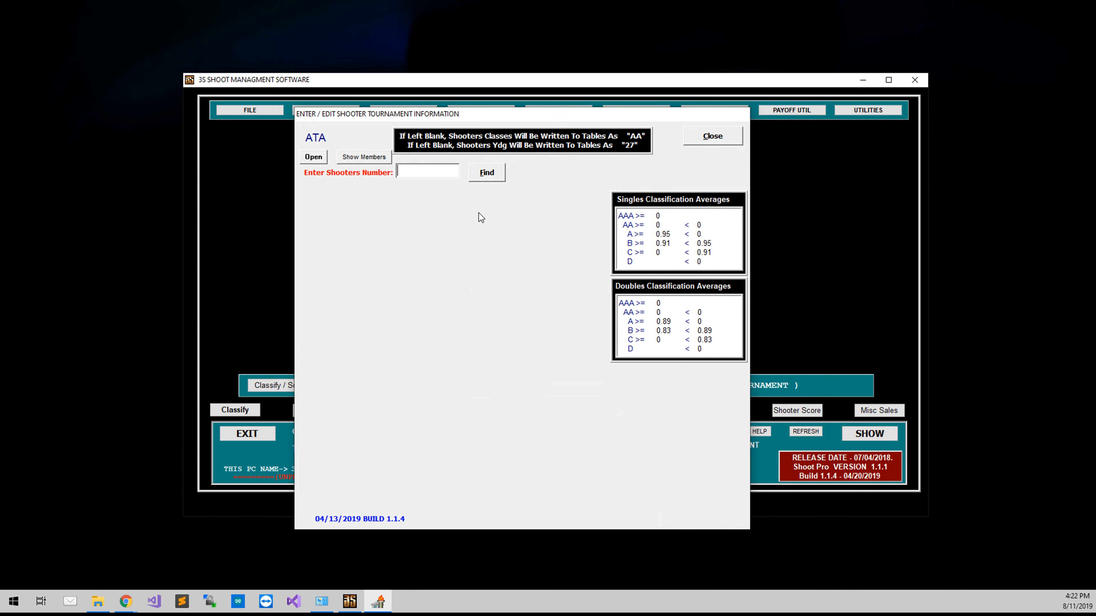
pyautogui.write('520159')
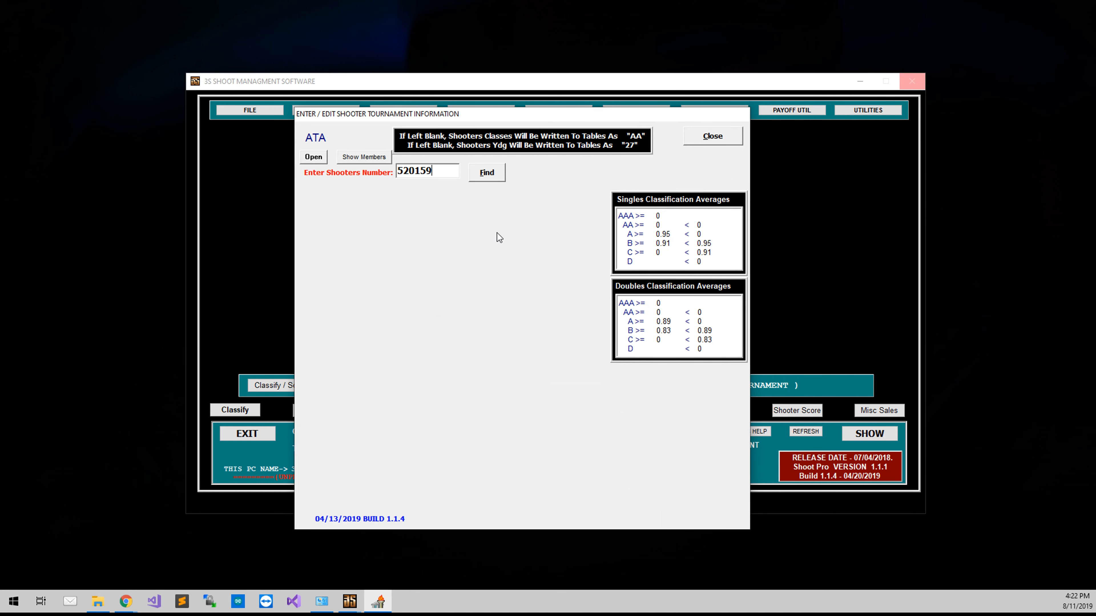
pyautogui.hotkey('shift', 'Left')
pyautogui.write('99')
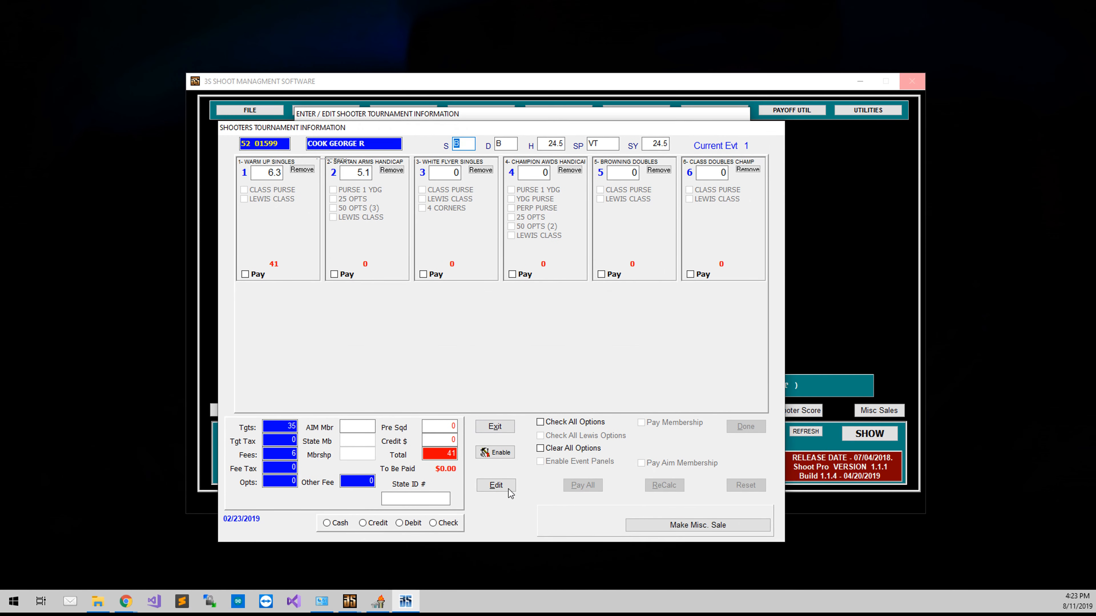
# Step: Edit the shooter's entry to pay for event 2, Spartan Arms Handicap, with the Lewis Class option
pyautogui.click(505, 486)
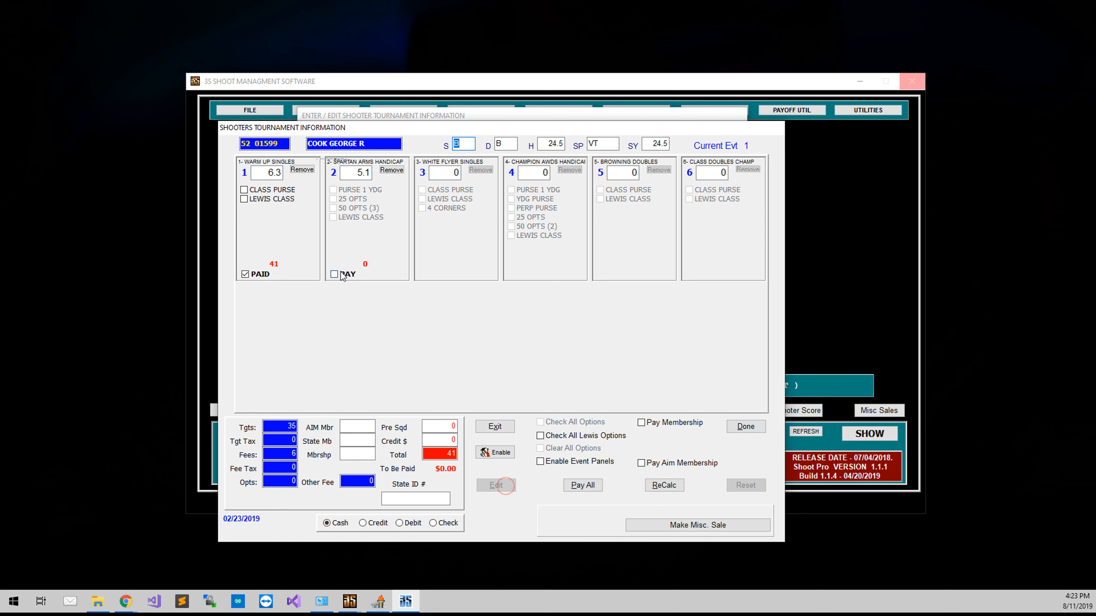
pyautogui.click(348, 275)
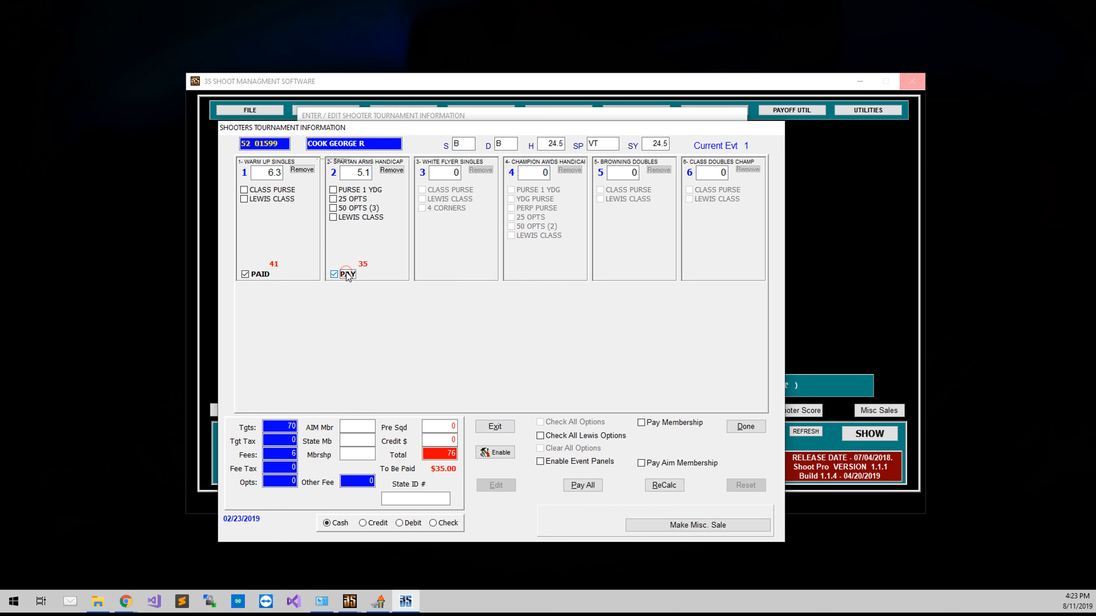
pyautogui.click(350, 217)
# Step: Start a miscellaneous sale from the shooter's entry and add one Ice 20lbs bag to the order
pyautogui.click(671, 526)
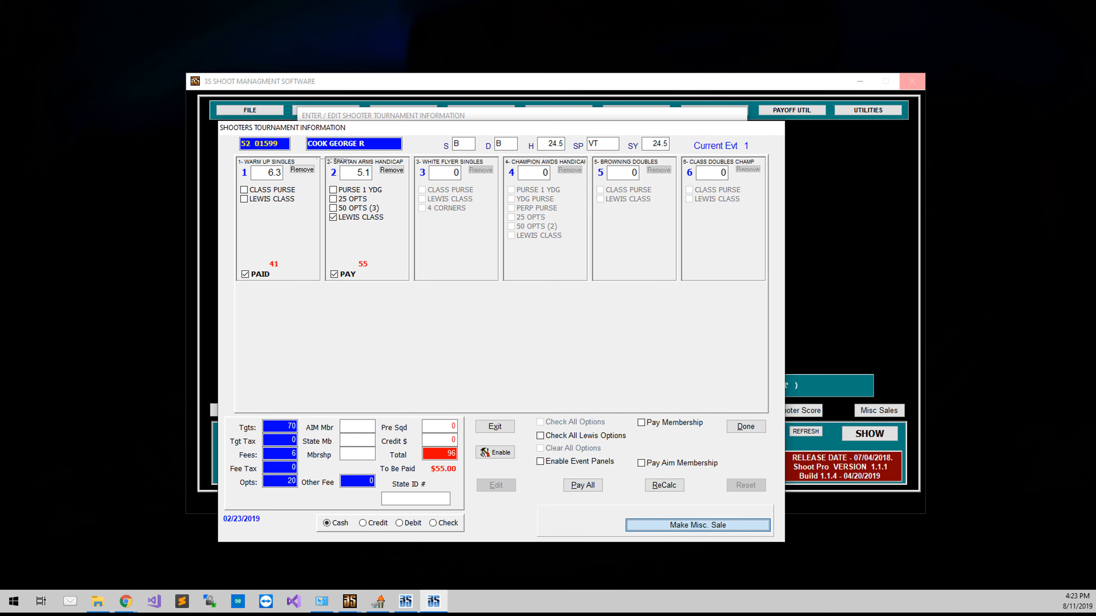
pyautogui.moveTo(457, 187); pyautogui.dragTo(596, 164)
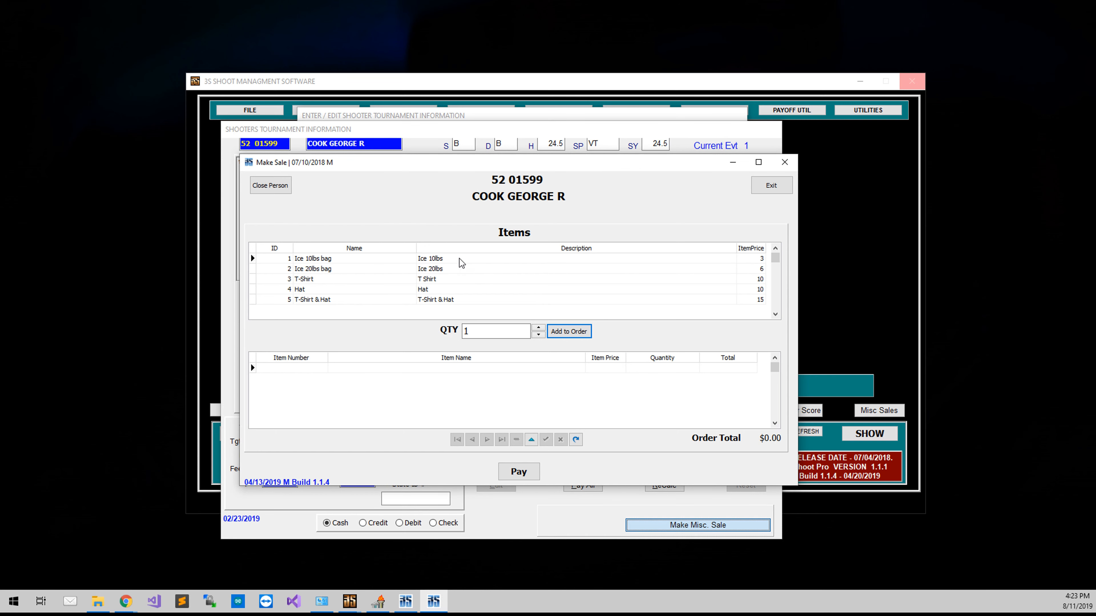
pyautogui.click(449, 269)
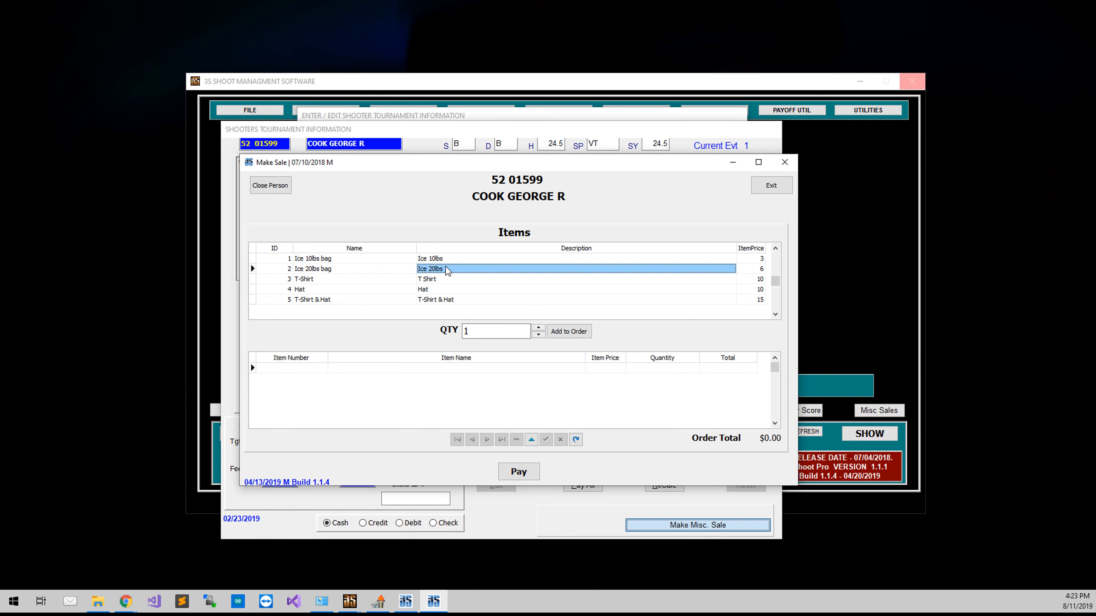
pyautogui.click(591, 333)
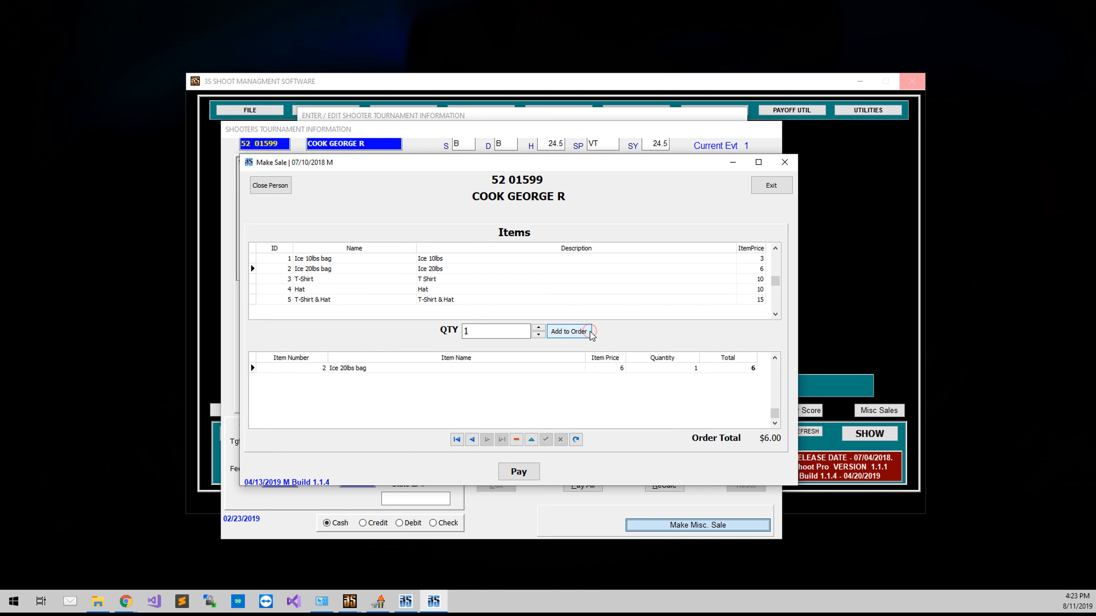
# Step: Pay for the shooter's miscellaneous order without printing a receipt and return to the tournament entry
pyautogui.click(512, 471)
pyautogui.click(592, 331)
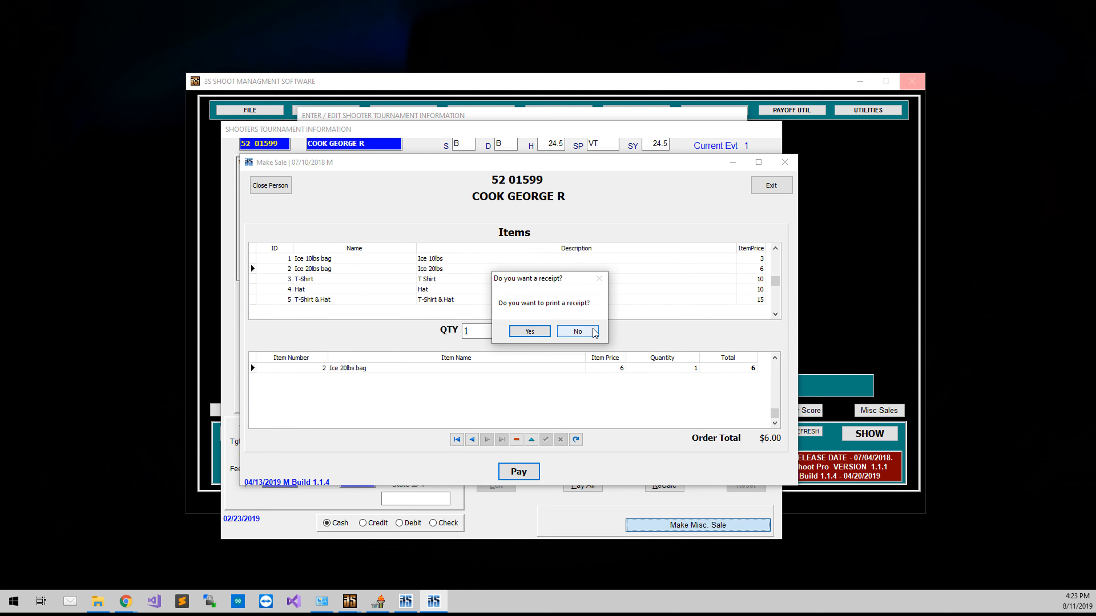
pyautogui.click(624, 312)
pyautogui.click(621, 314)
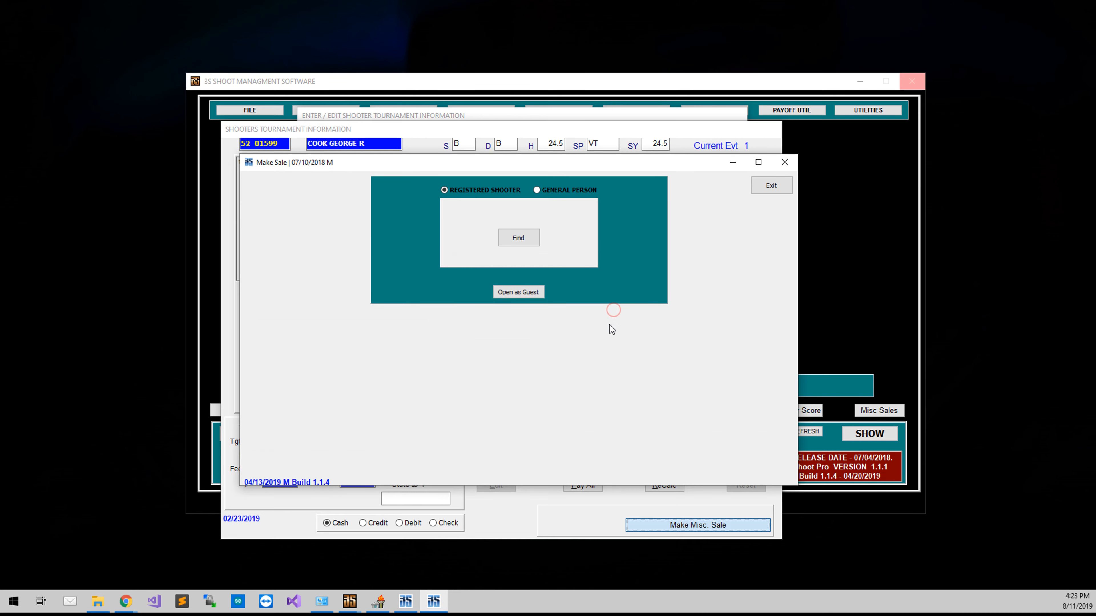
pyautogui.click(761, 190)
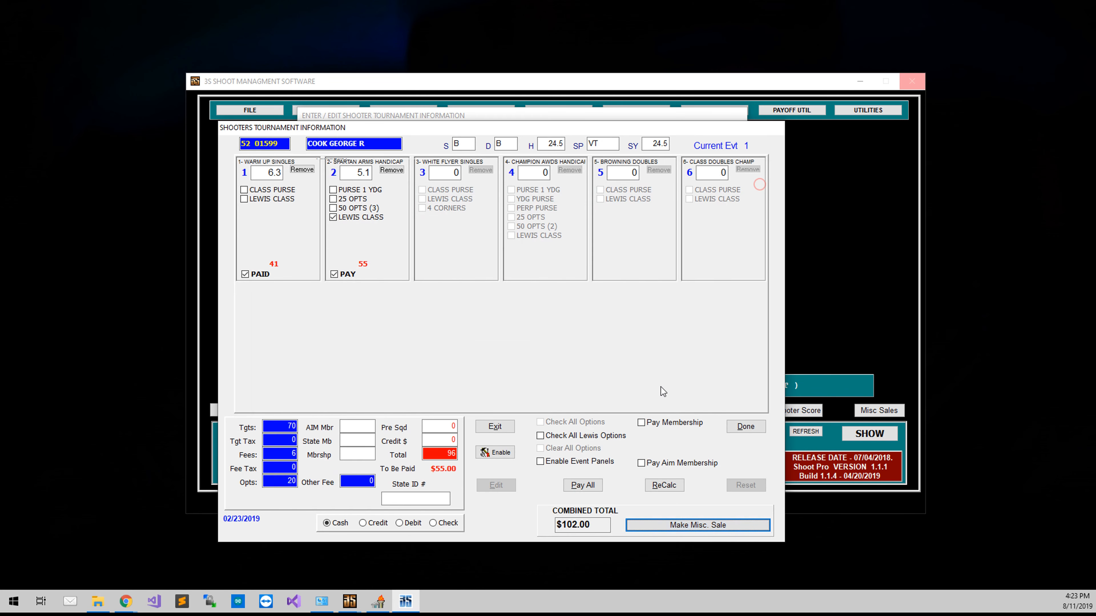
# Step: Check the entry's combined total, complete the shooter's entry and close the Enter Shooter program
pyautogui.moveTo(603, 525); pyautogui.dragTo(561, 531)
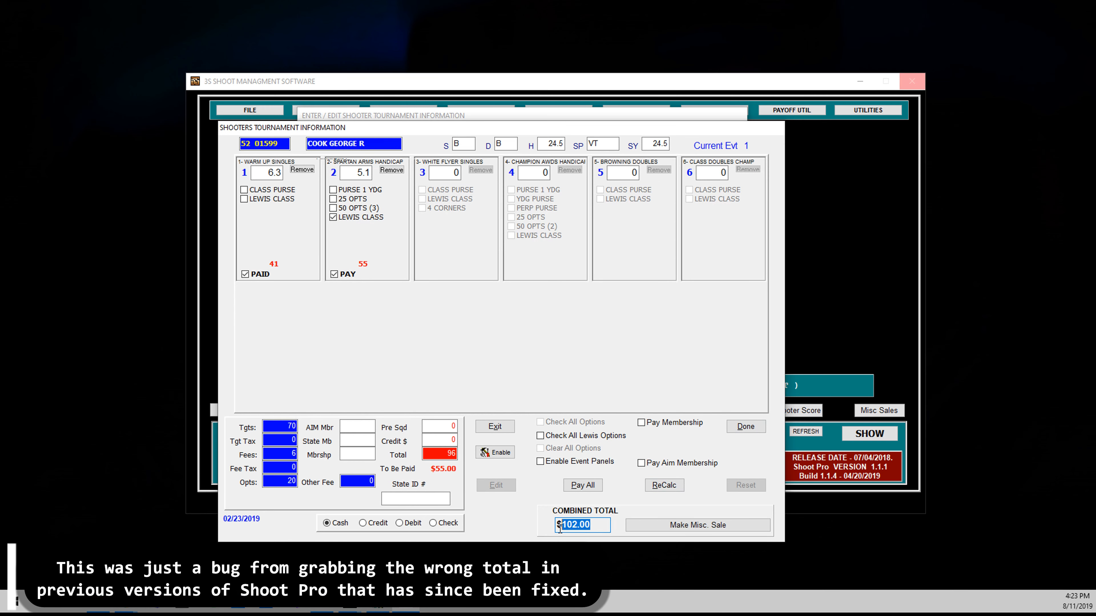
pyautogui.click(425, 453)
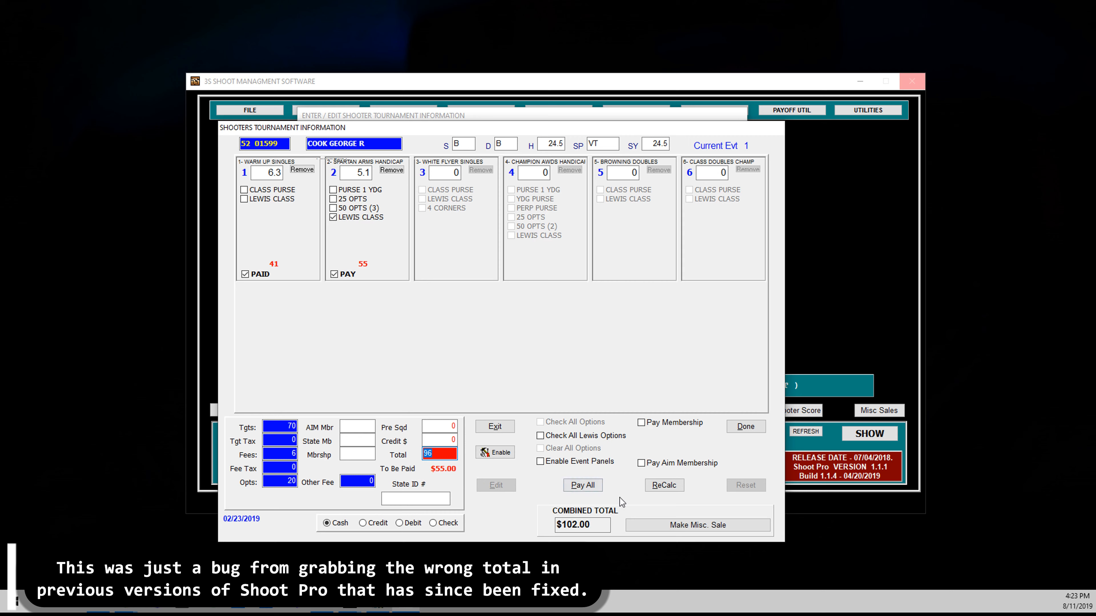
pyautogui.click(606, 522)
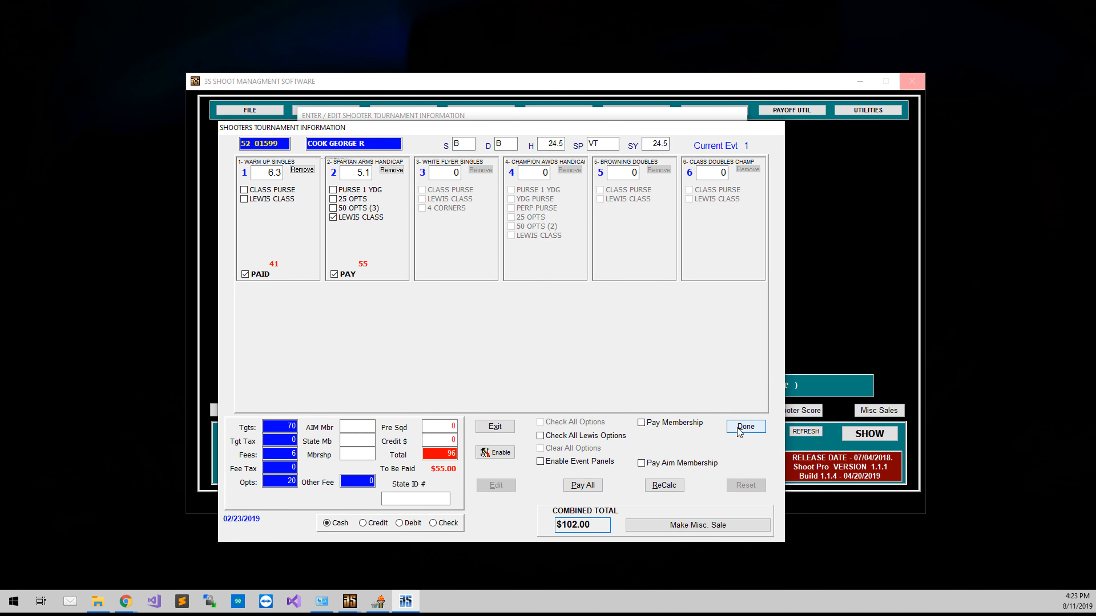
pyautogui.click(745, 426)
pyautogui.click(533, 330)
pyautogui.click(533, 331)
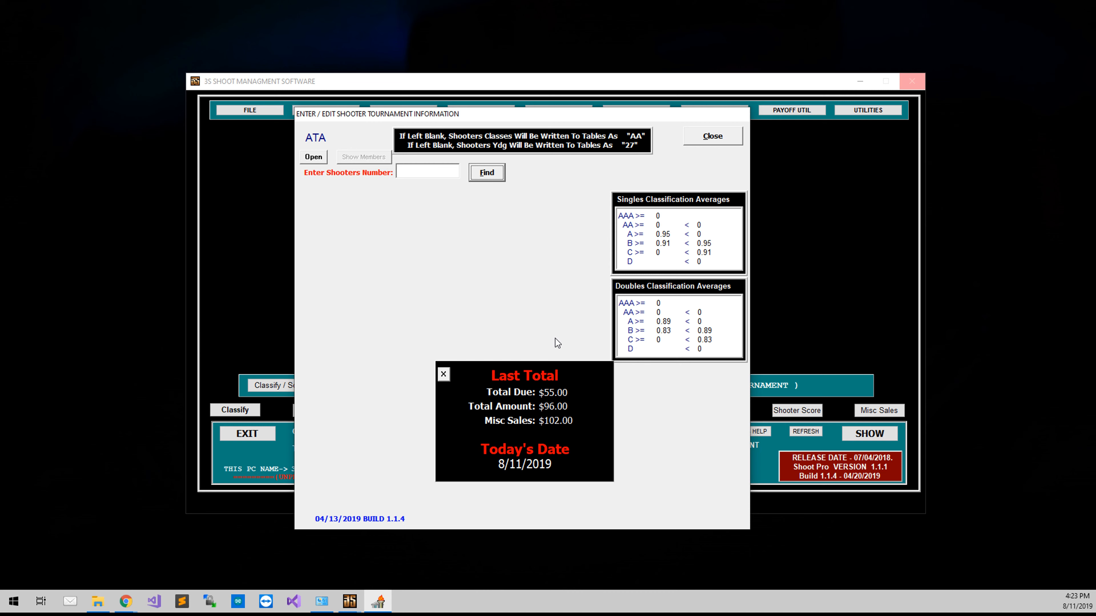
pyautogui.click(720, 130)
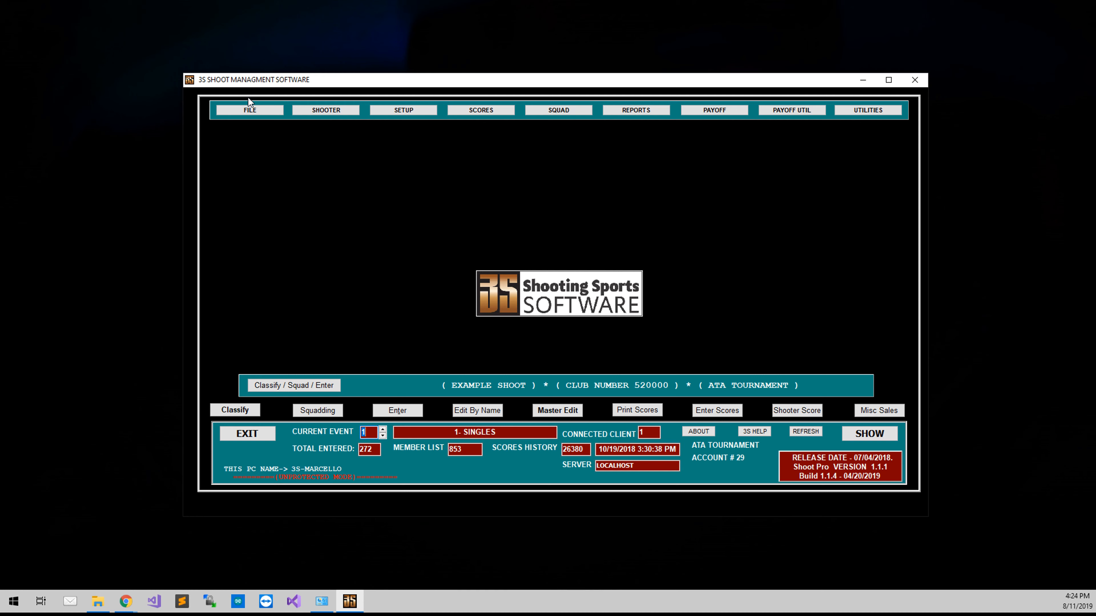
# Step: Enable the thermal printer in the computer settings, set it to POSThermal58_Box and close the settings
pyautogui.click(237, 113)
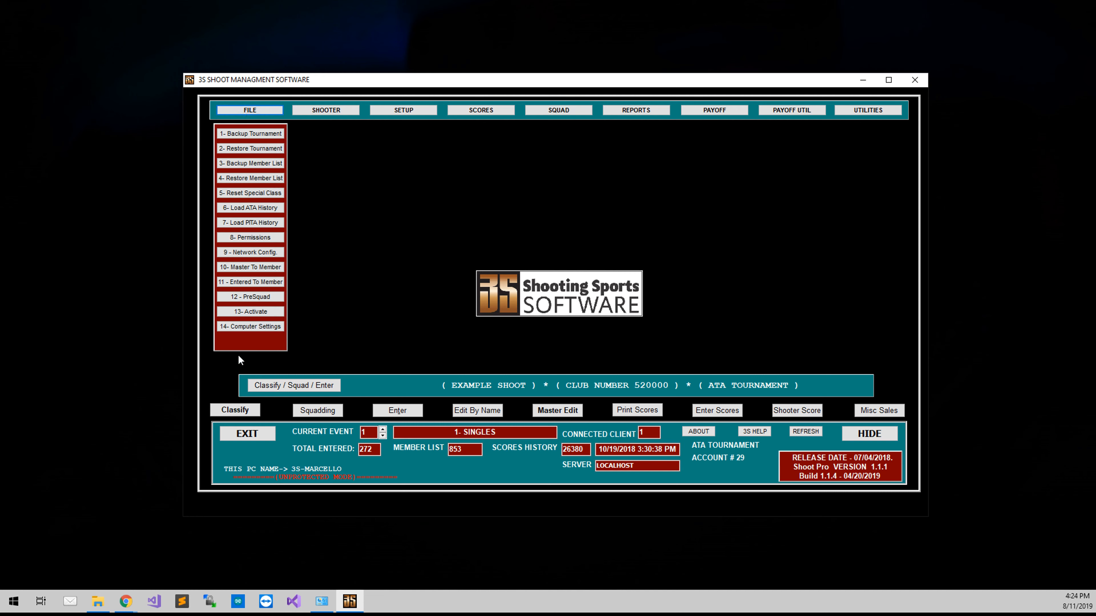
pyautogui.click(248, 327)
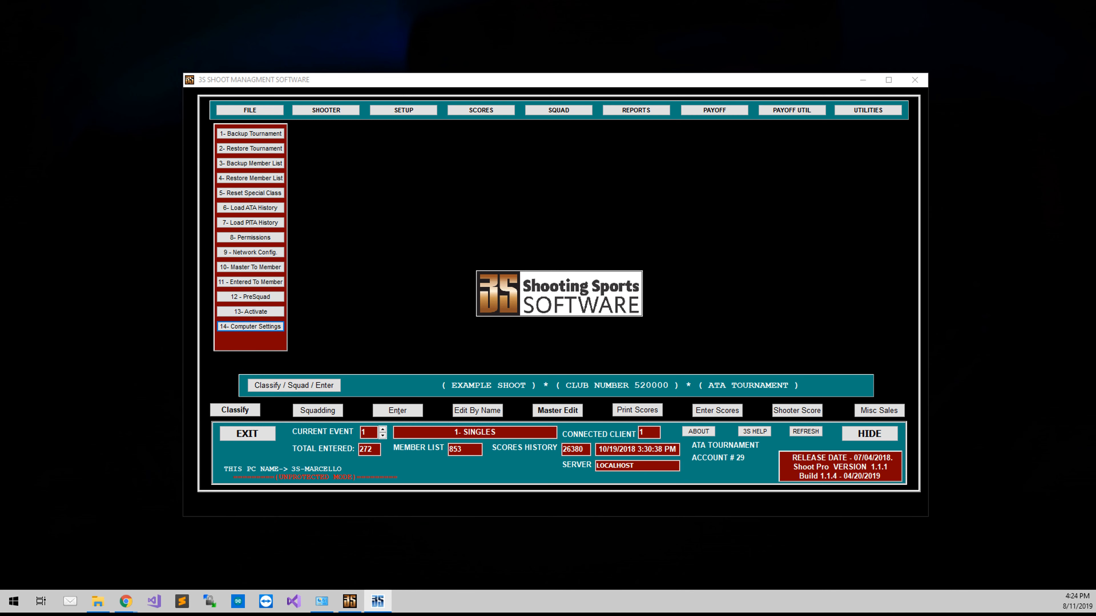
pyautogui.moveTo(0, 129); pyautogui.dragTo(580, 150)
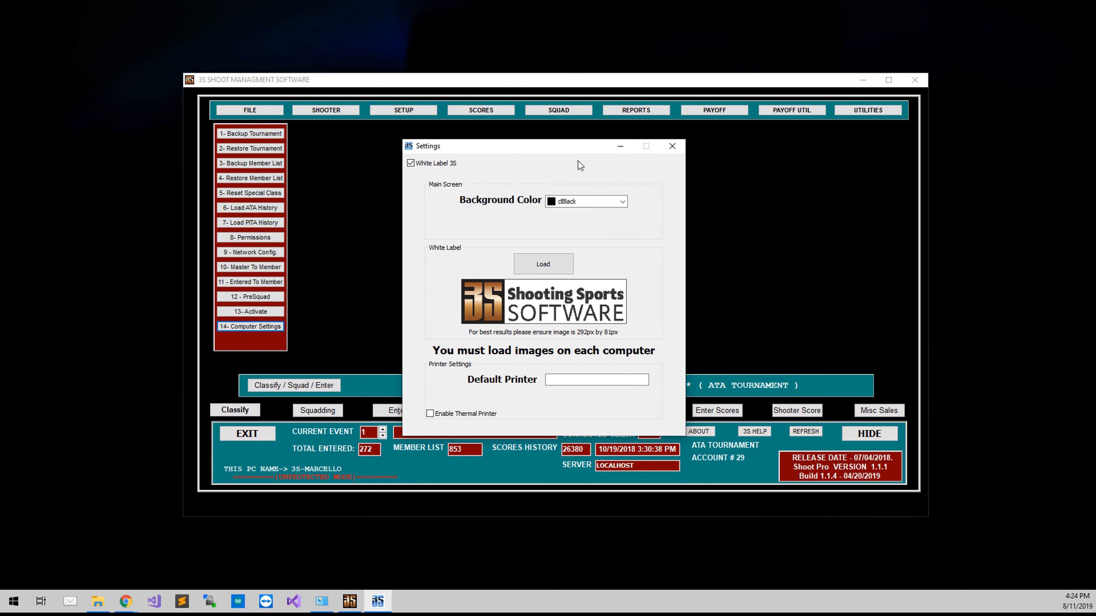
pyautogui.click(430, 413)
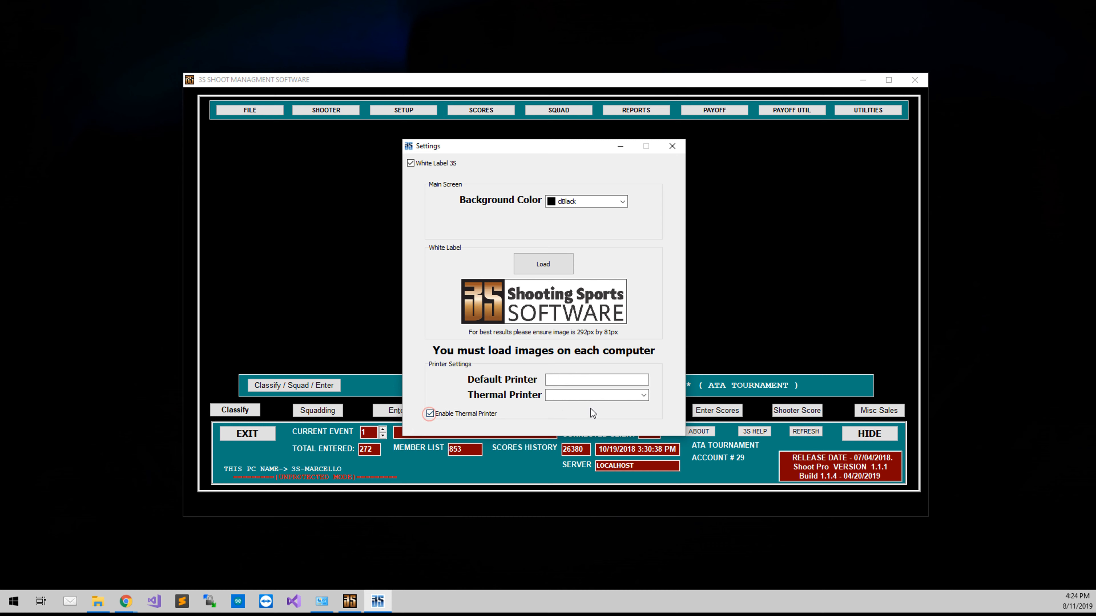
pyautogui.click(644, 396)
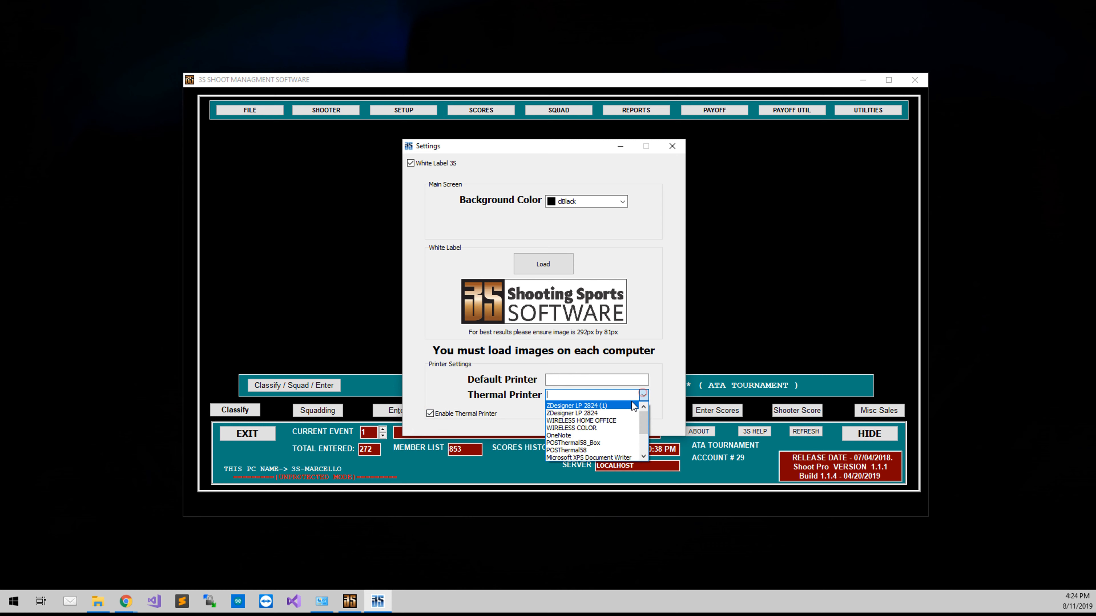
pyautogui.click(603, 443)
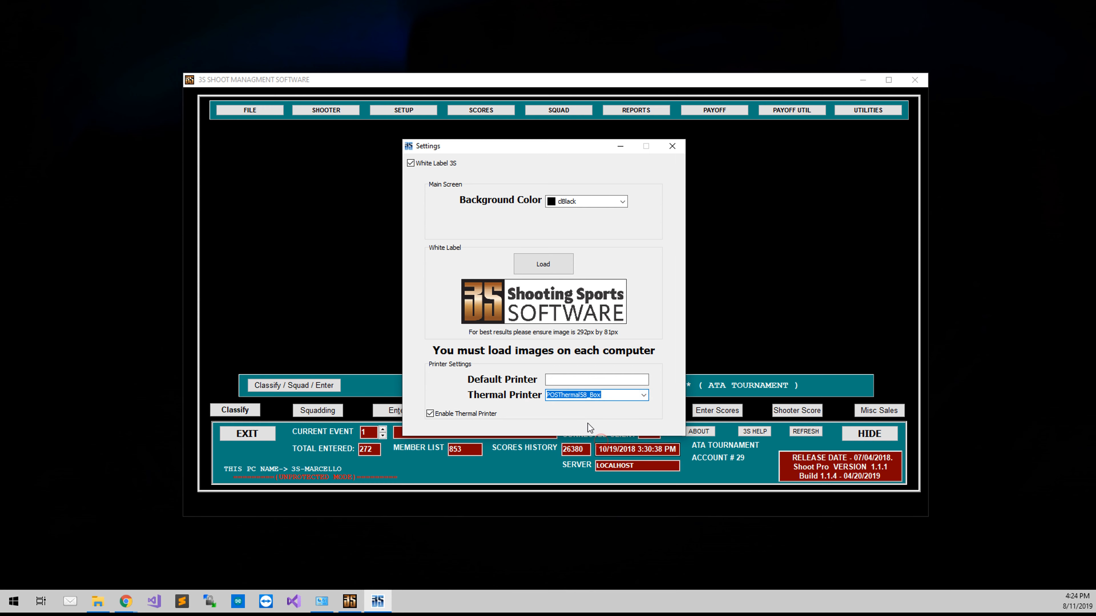
pyautogui.click(592, 380)
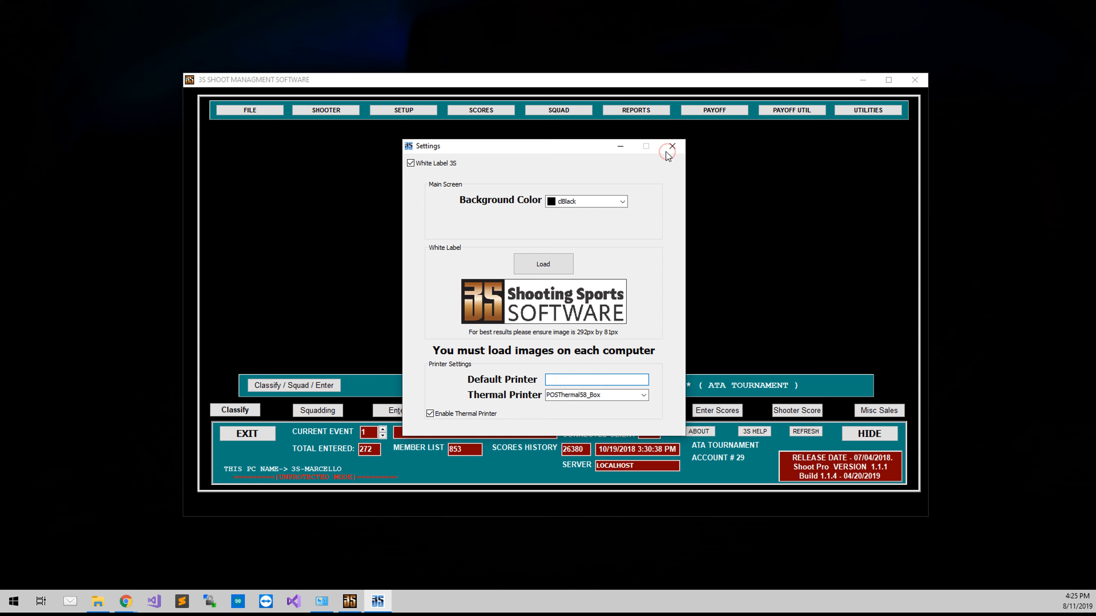
pyautogui.click(672, 145)
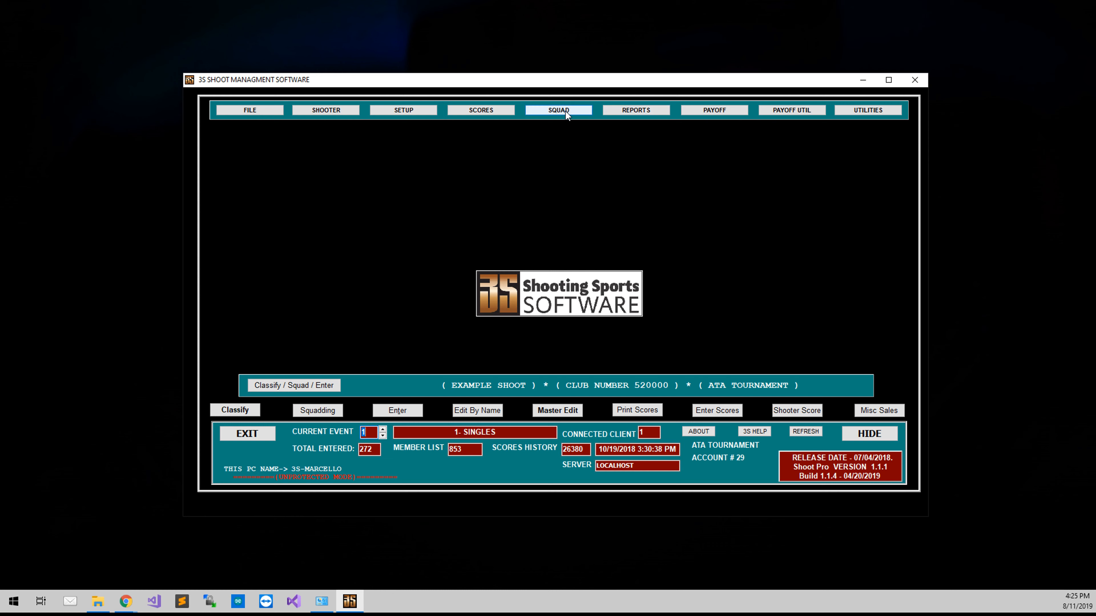
# Step: Add a new item in the miscellaneous items setup with both ticket tracking and ticket printing set to True
pyautogui.click(430, 111)
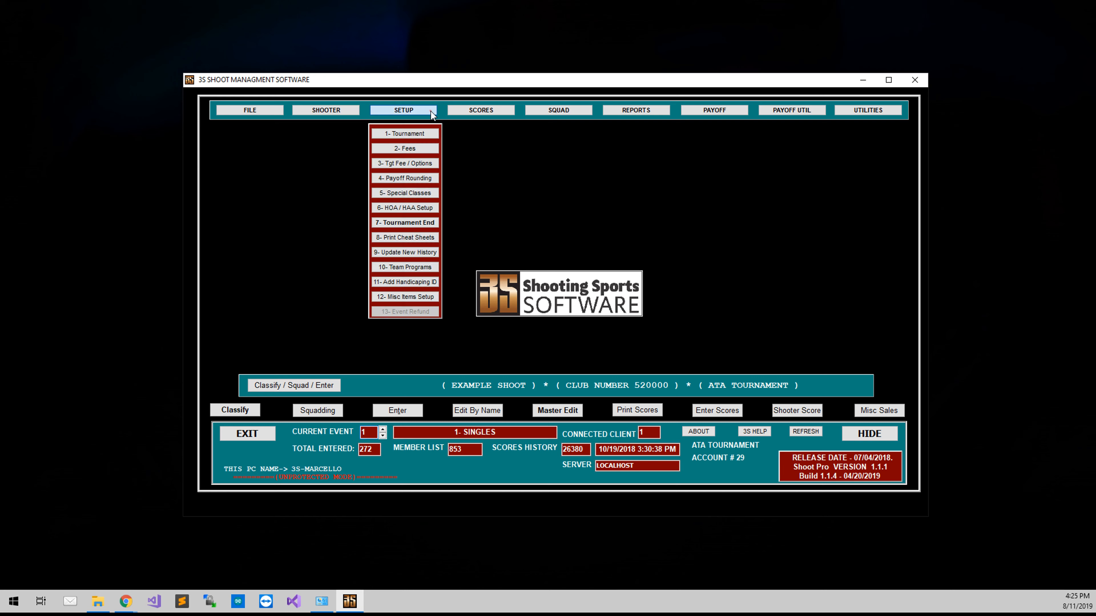
pyautogui.click(419, 298)
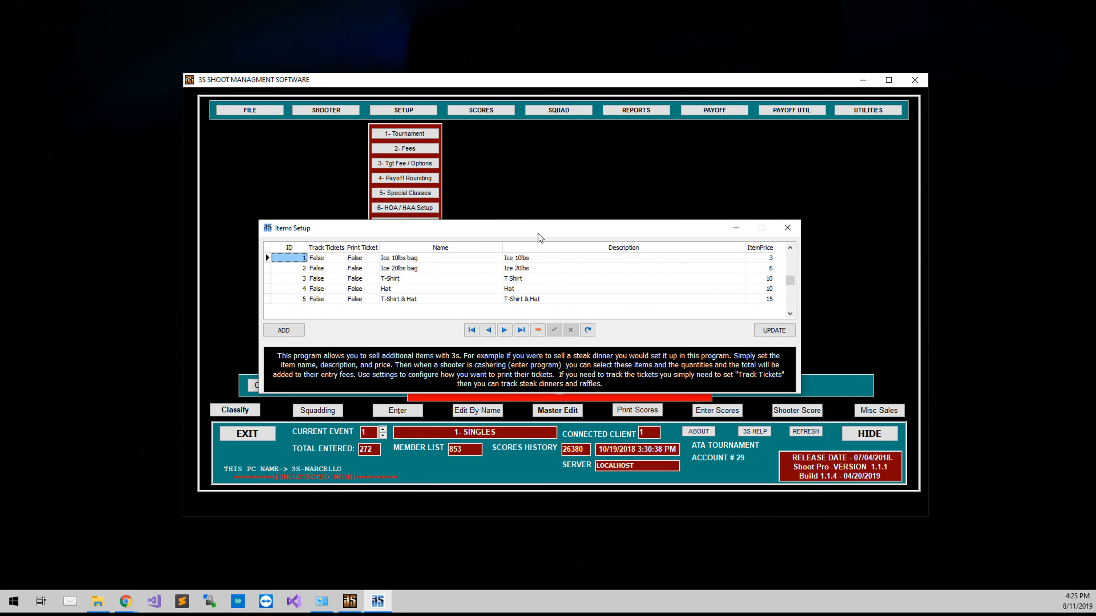
pyautogui.click(276, 332)
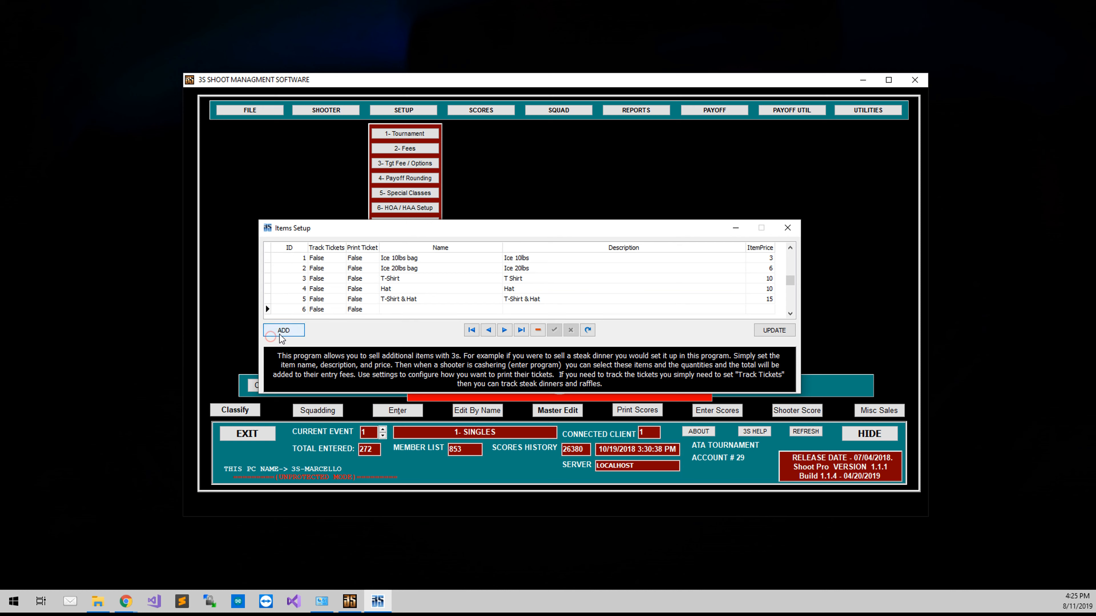
pyautogui.click(327, 310)
pyautogui.write('t')
pyautogui.click(361, 311)
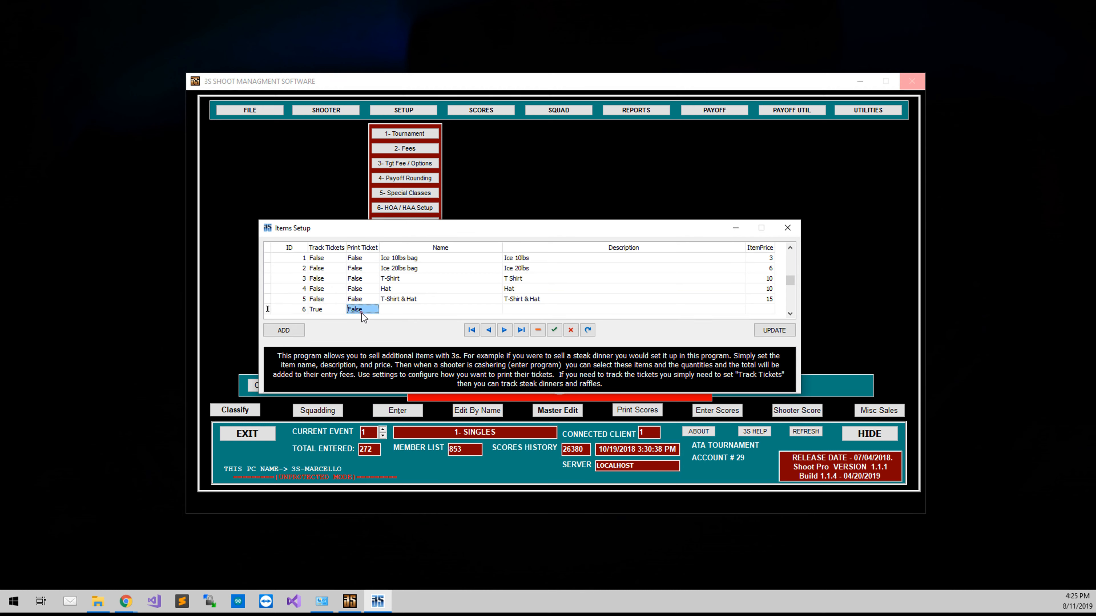
pyautogui.write('t')
# Step: Name the new item Steak Dinner, describe it as Friday Calcutta Steak Dinner, price it at 10, and save and close the setup
pyautogui.click(406, 311)
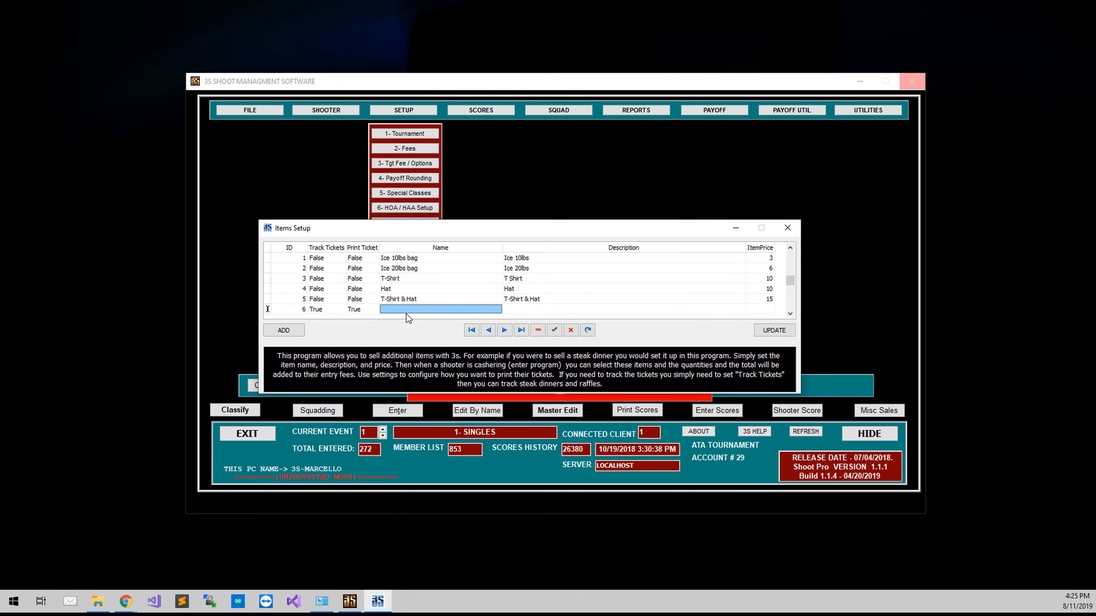
pyautogui.click(407, 313)
pyautogui.write('Steak D')
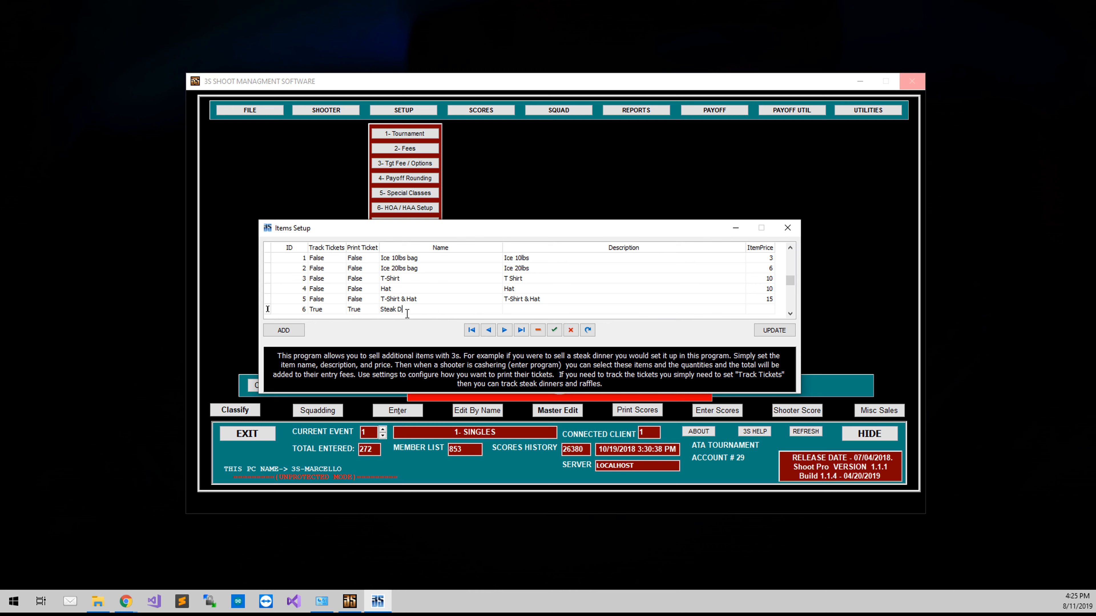
pyautogui.write('inner')
pyautogui.press('Tab')
pyautogui.write('Friday Calcutta Steak')
pyautogui.write('Dinner')
pyautogui.click(763, 309)
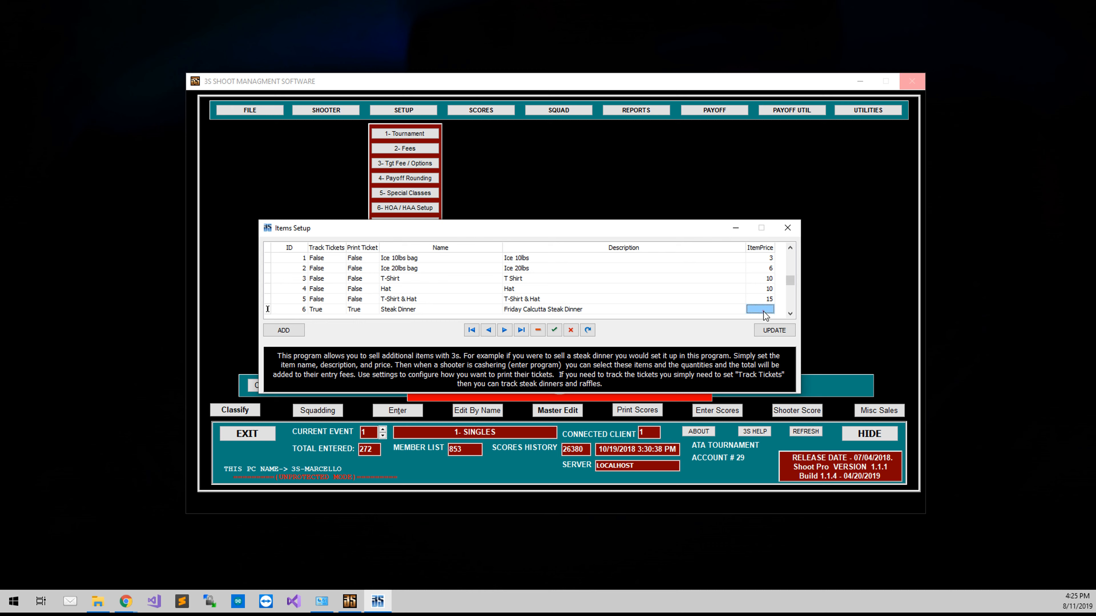
pyautogui.write('10')
pyautogui.click(782, 330)
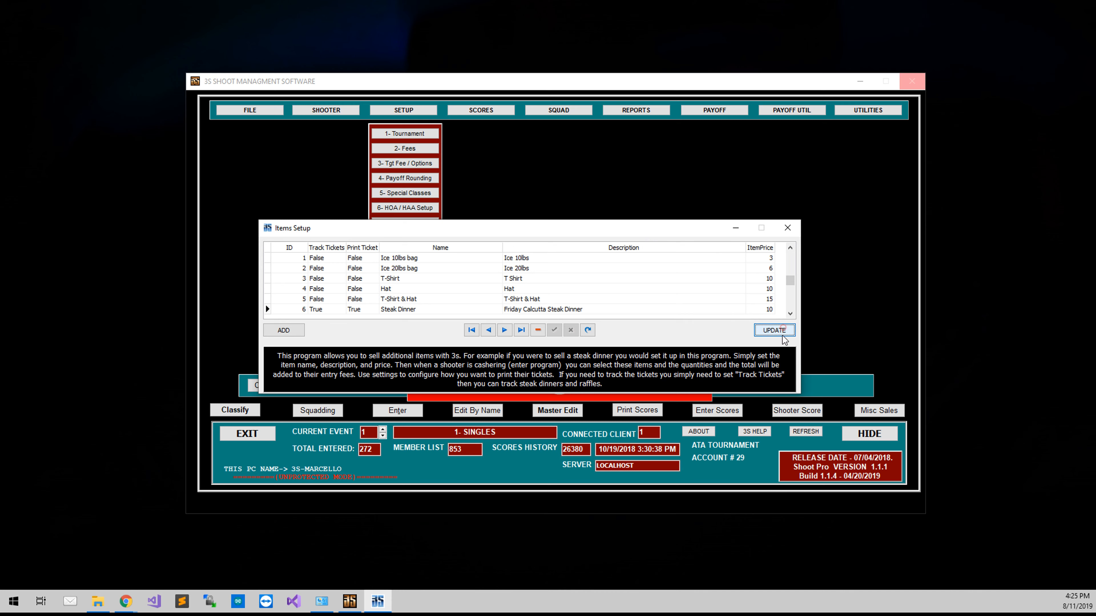
pyautogui.click(787, 229)
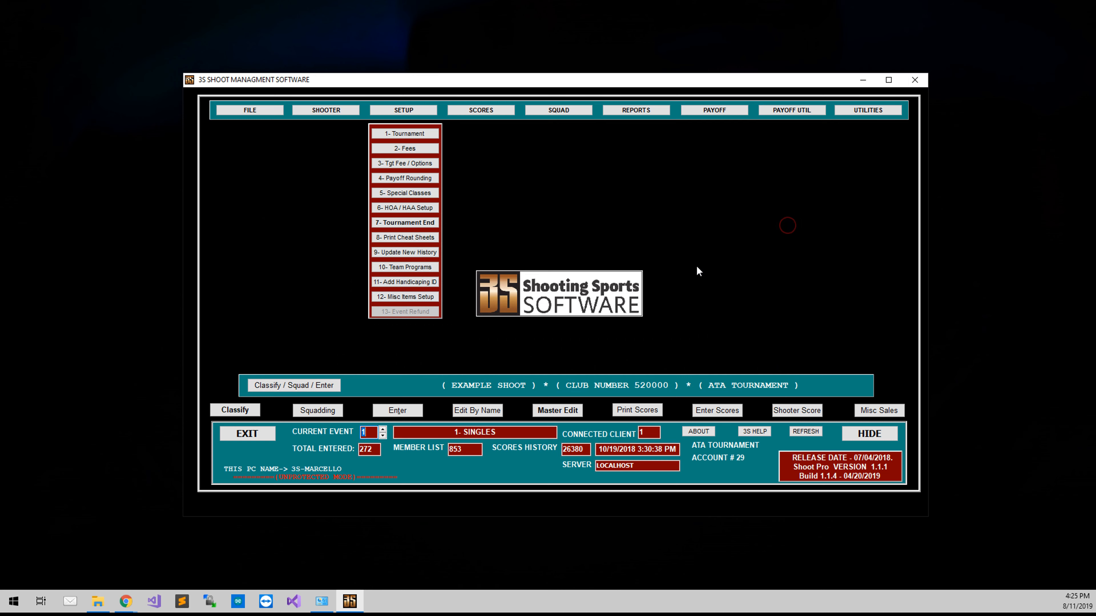
pyautogui.click(734, 258)
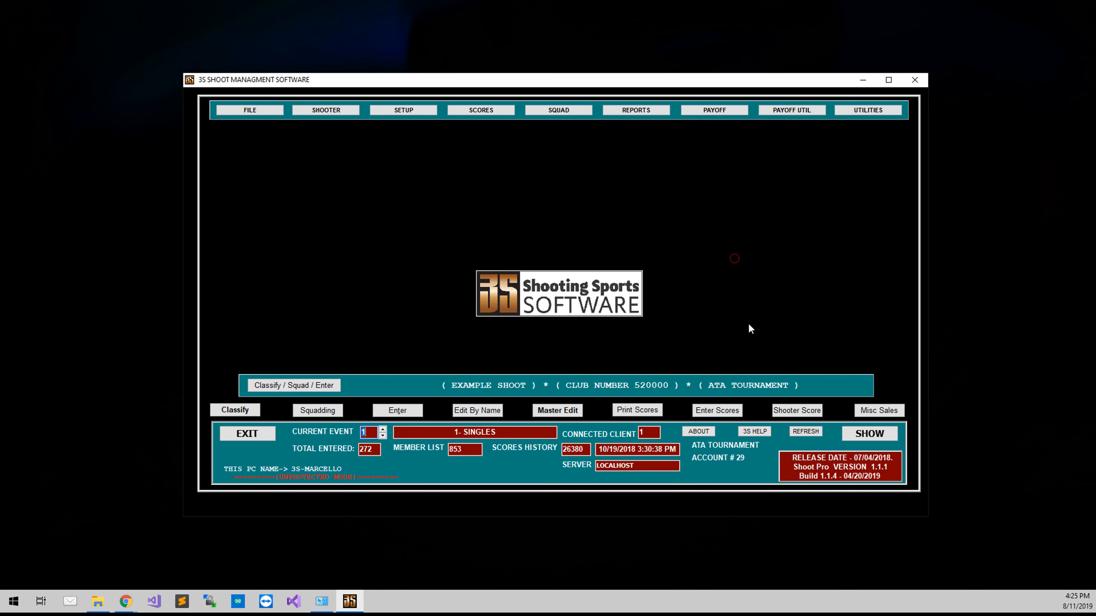
# Step: Start a miscellaneous sale as a guest and add two Steak Dinner items to the order
pyautogui.click(872, 415)
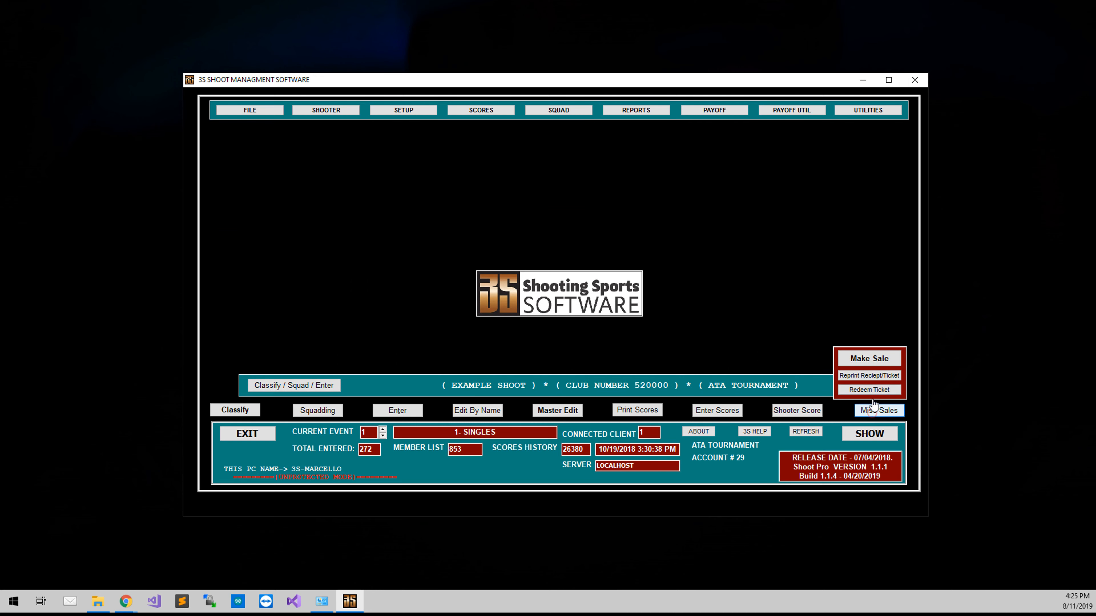
pyautogui.click(870, 358)
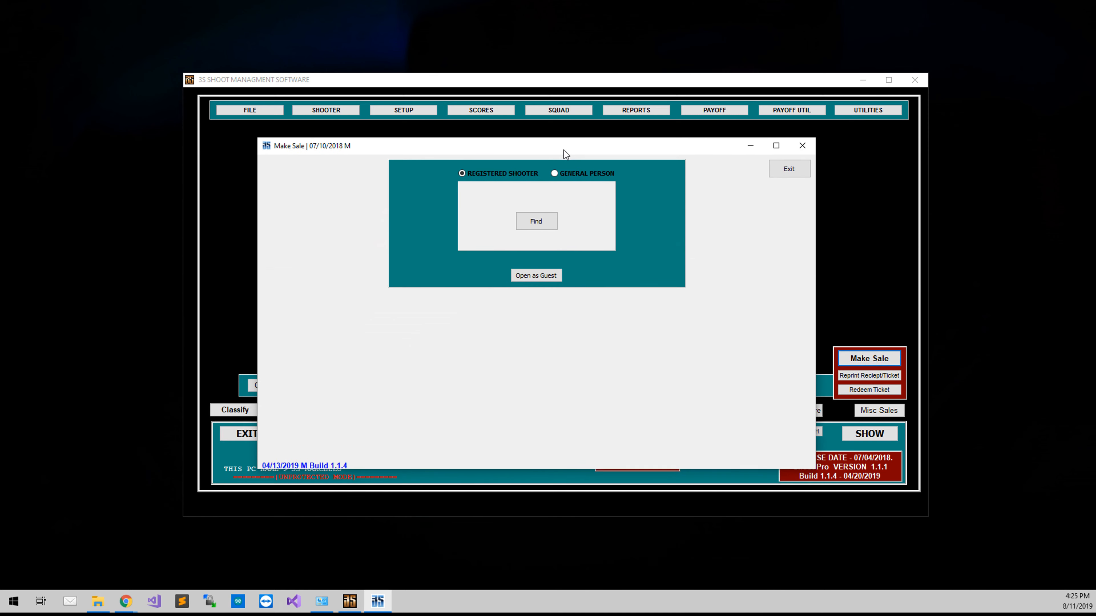
pyautogui.click(550, 266)
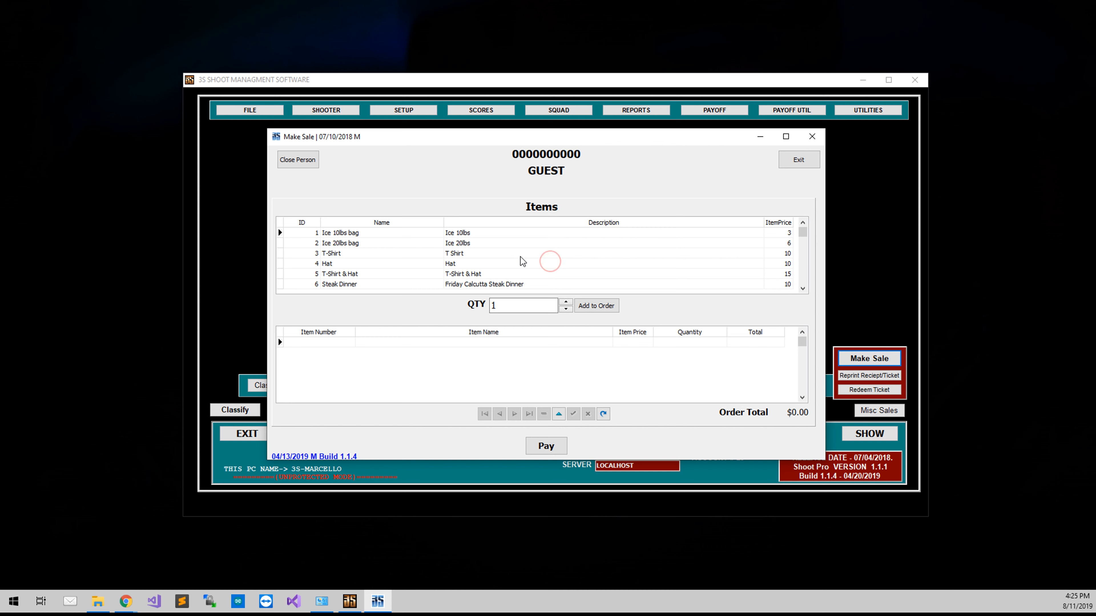
pyautogui.click(412, 283)
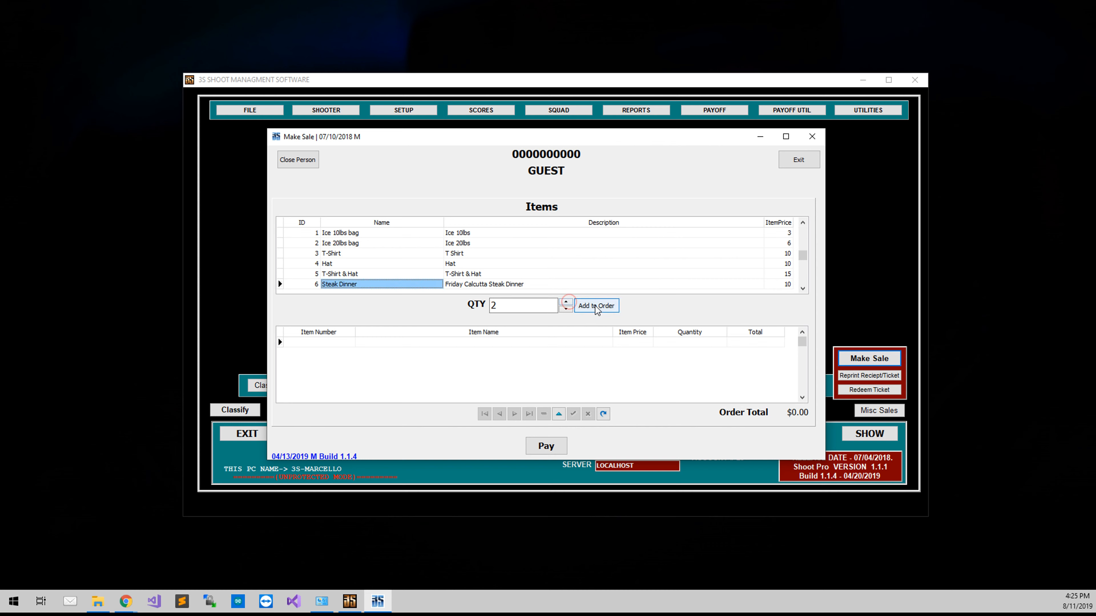
pyautogui.click(565, 301)
pyautogui.click(595, 305)
# Step: Pay for the guest's order, print its Steak Dinner tickets and exit the Make Sale program
pyautogui.click(538, 448)
pyautogui.click(529, 331)
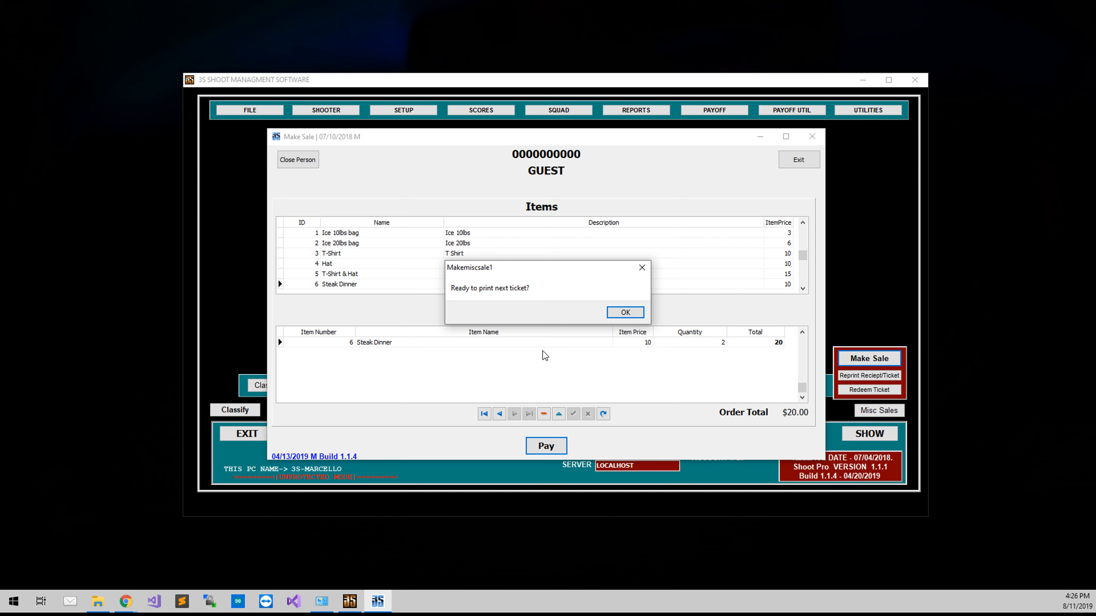
pyautogui.click(632, 313)
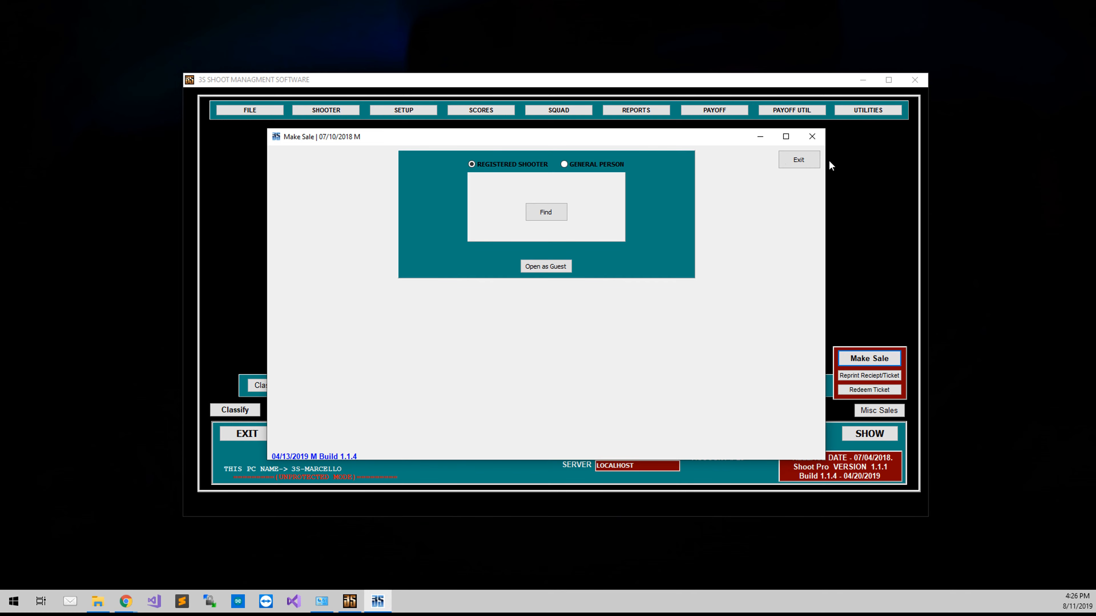
pyautogui.click(796, 160)
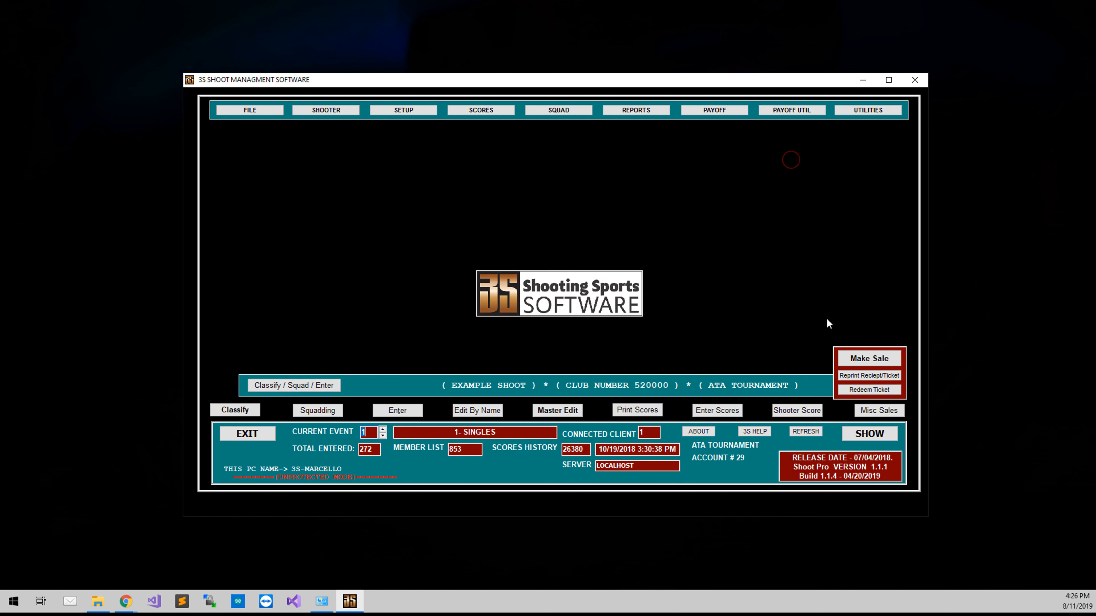
# Step: Open ticket redemption from the miscellaneous sales options and redeem the guest's Steak Dinner ticket number 2
pyautogui.click(879, 414)
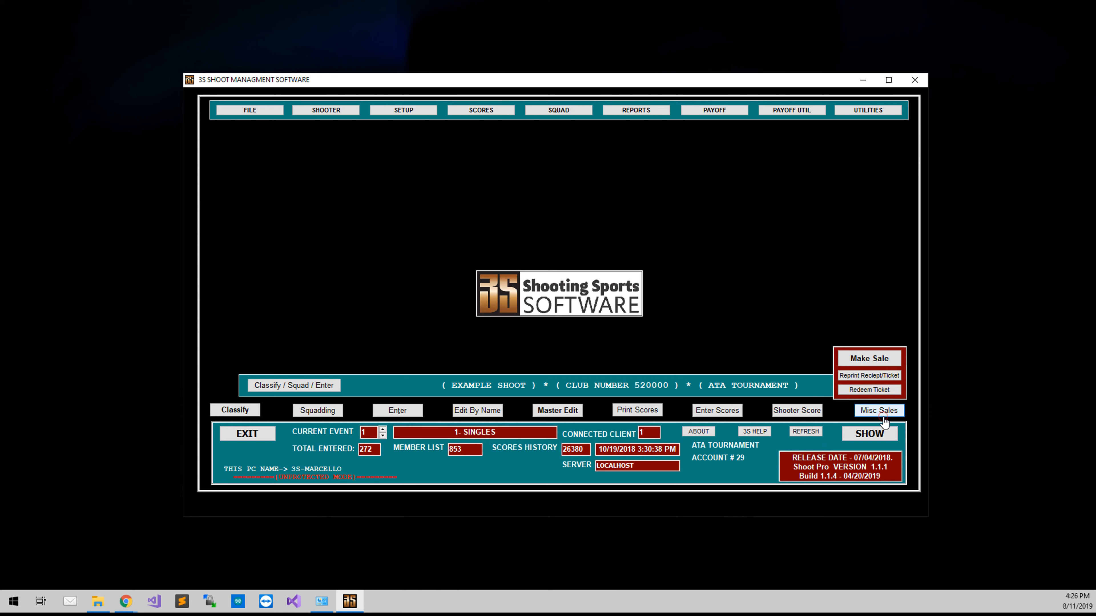
pyautogui.click(865, 391)
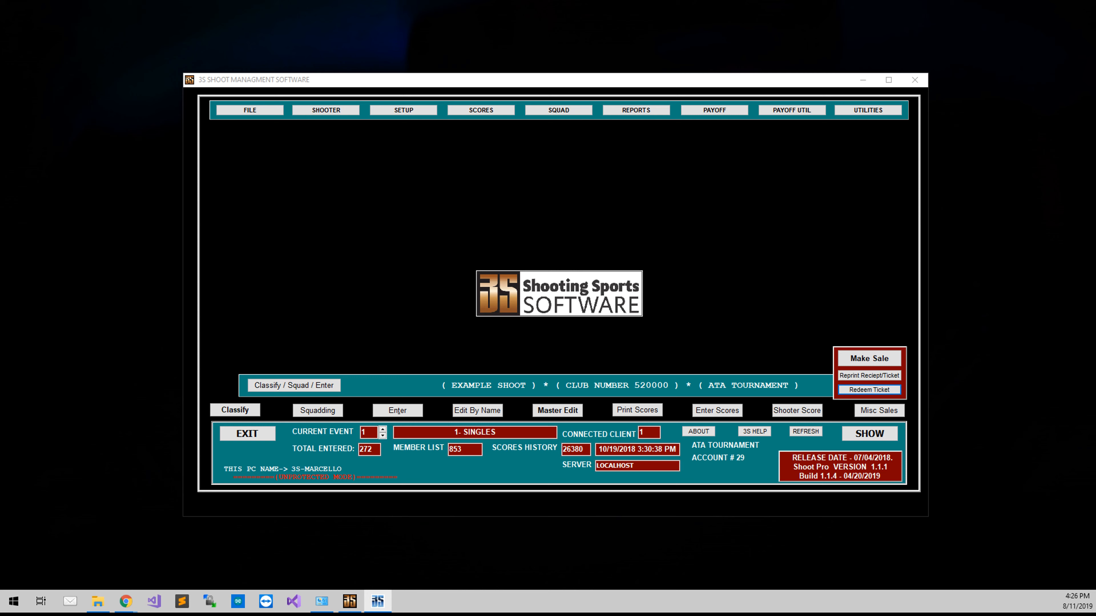
pyautogui.moveTo(258, 373); pyautogui.dragTo(572, 193)
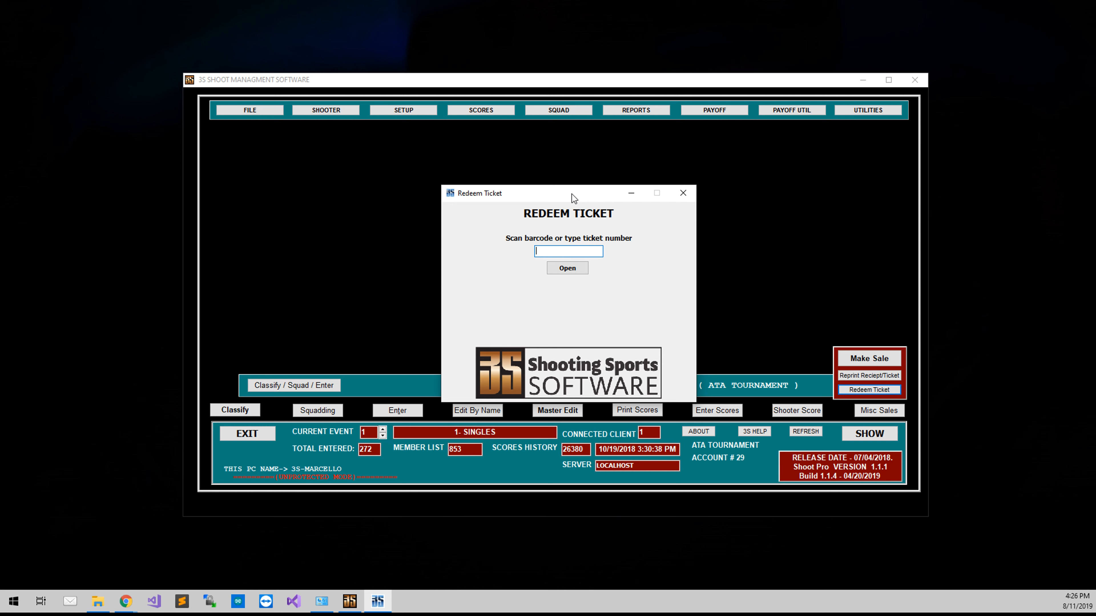
pyautogui.write('2')
pyautogui.click(564, 264)
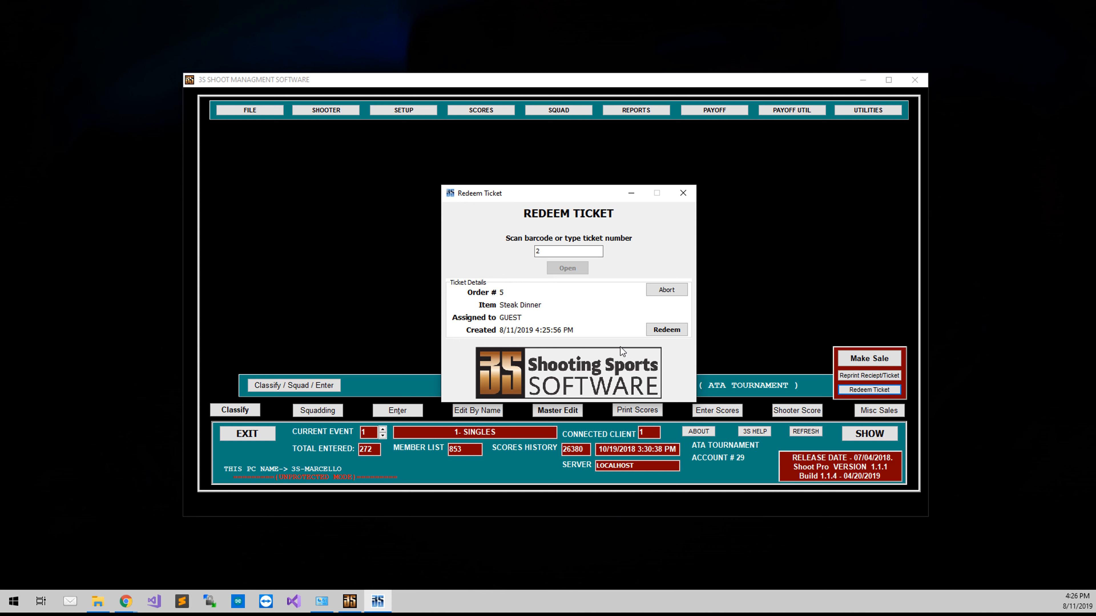
pyautogui.click(667, 329)
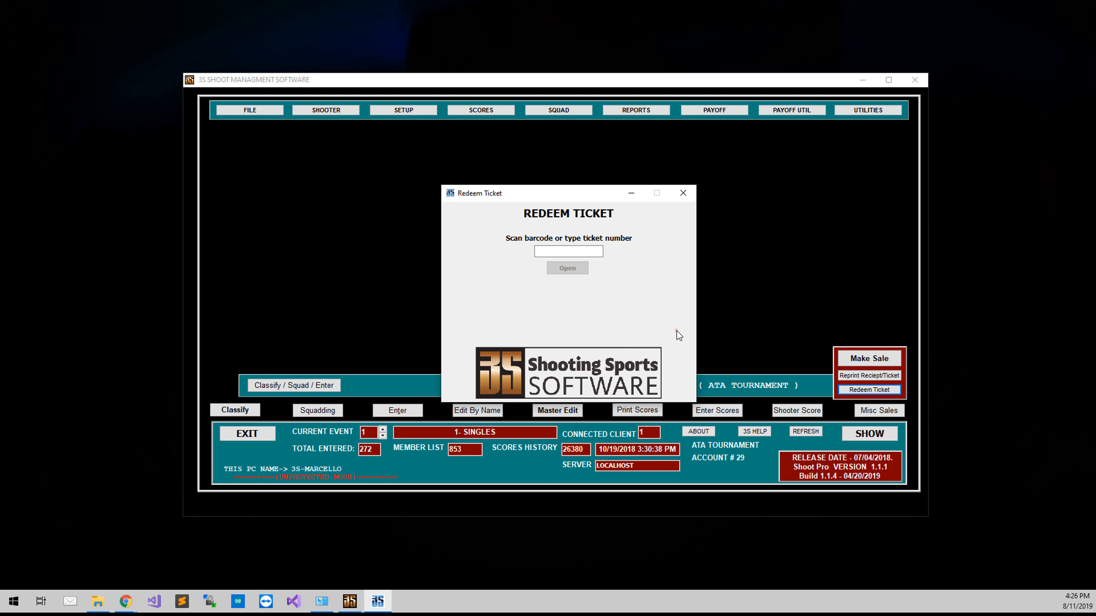
# Step: Check the redemption status of ticket number 3 and close the Redeem Ticket program
pyautogui.click(572, 249)
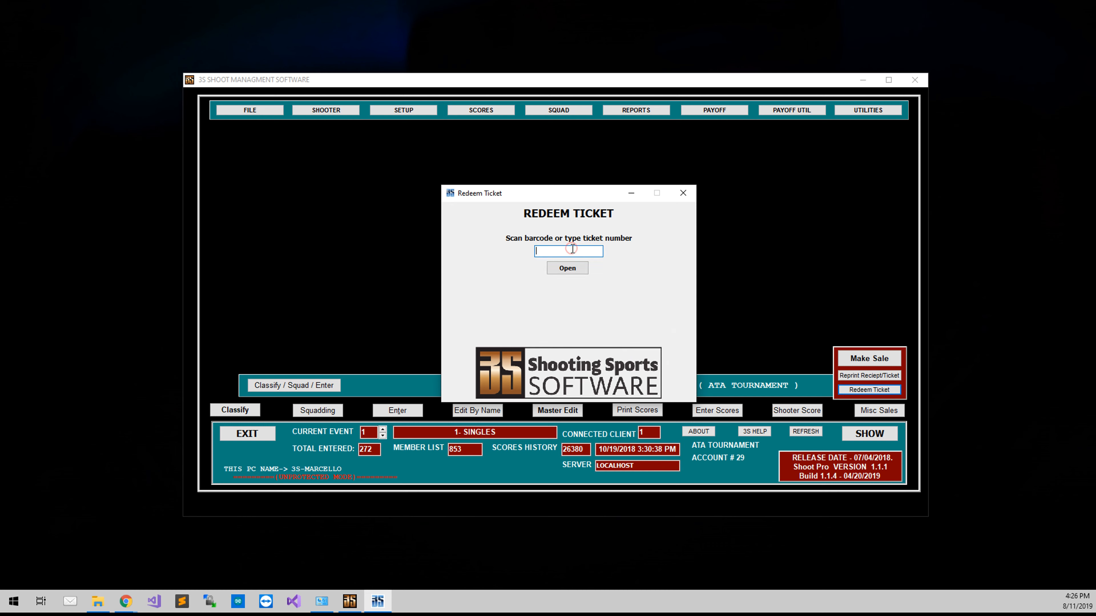
pyautogui.write('3')
pyautogui.click(569, 268)
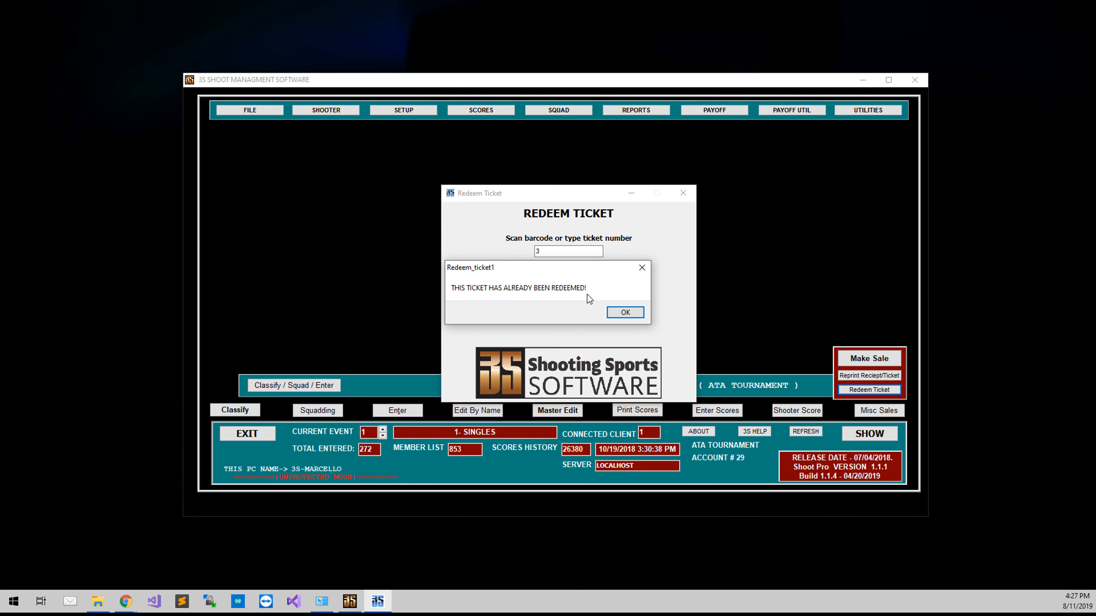
pyautogui.click(626, 312)
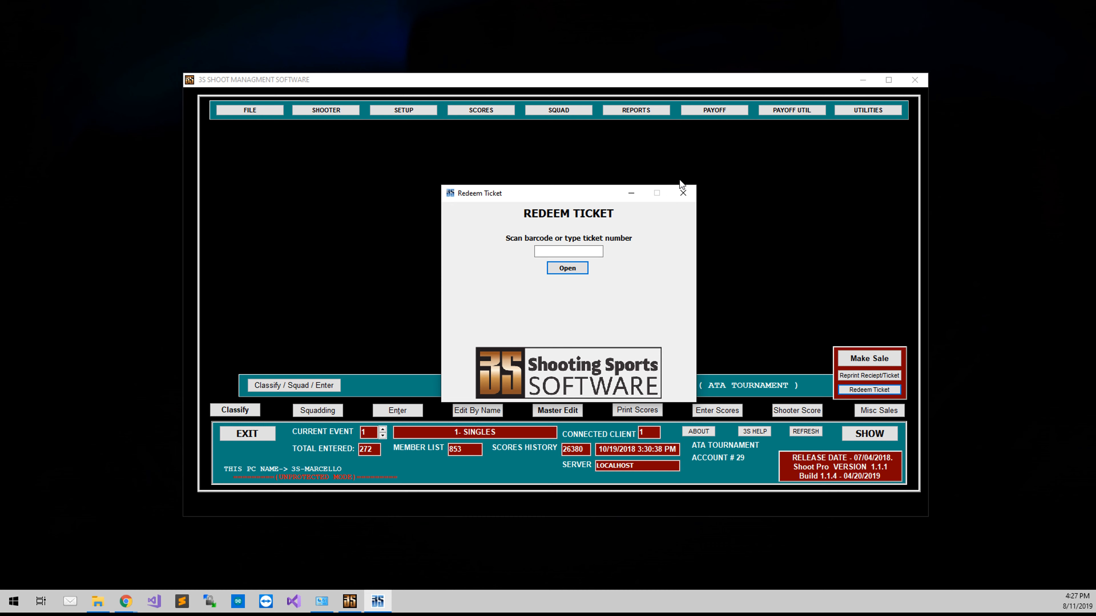
pyautogui.click(690, 191)
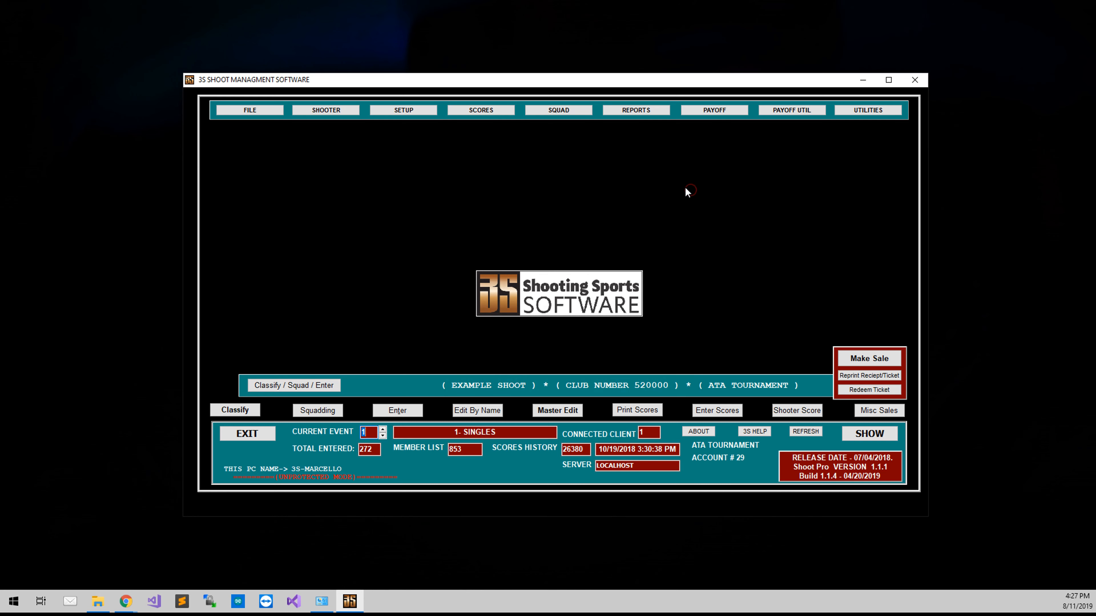
# Step: Find the guest's Steak Dinner order and reprint its tickets without the receipt
pyautogui.click(857, 373)
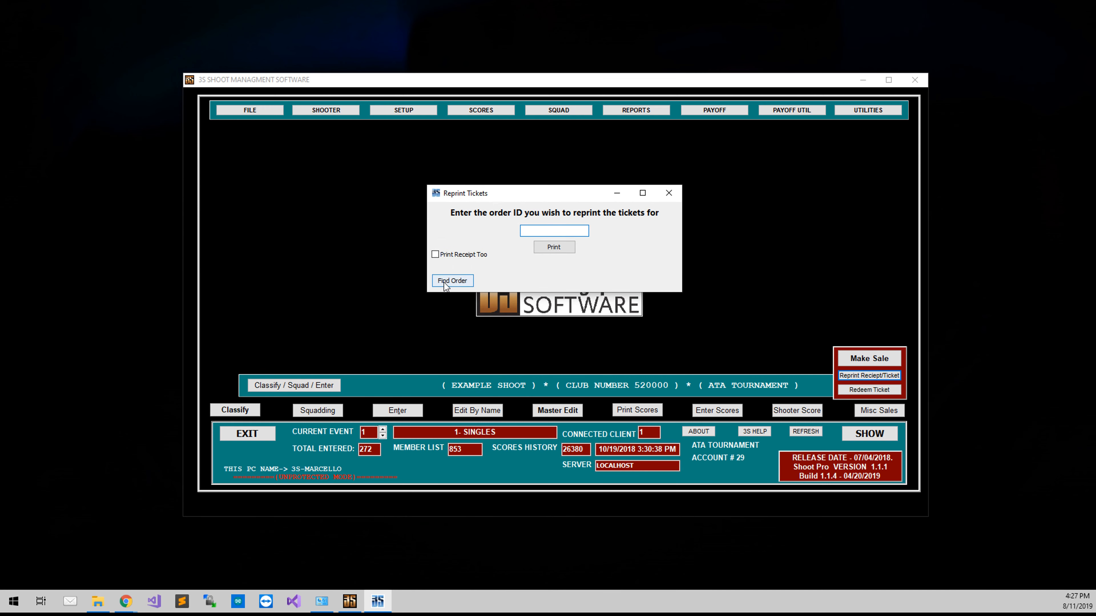
pyautogui.click(445, 282)
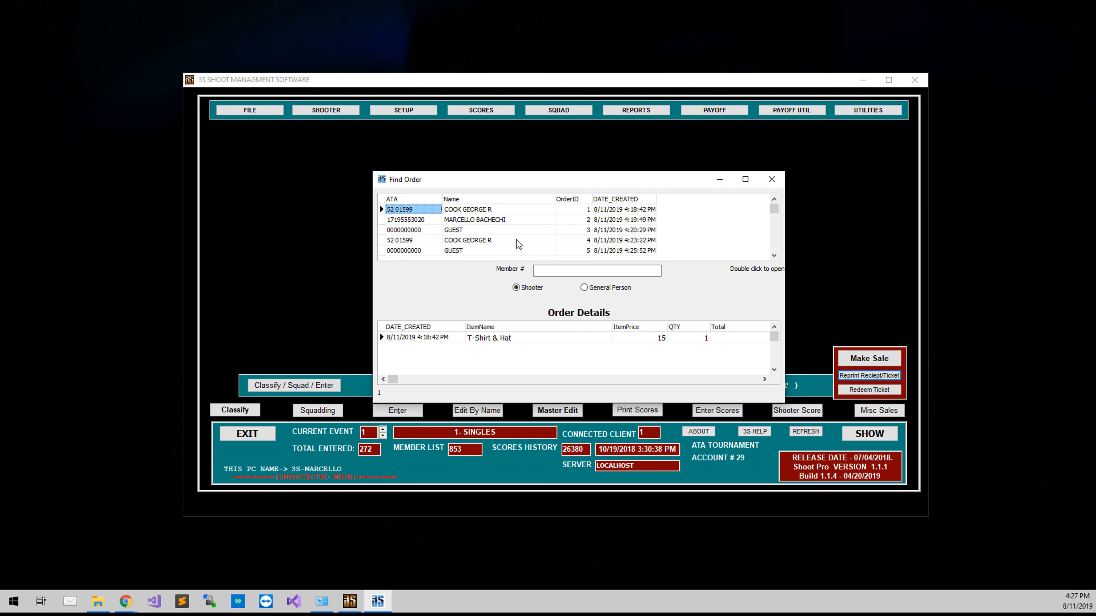
pyautogui.click(464, 232)
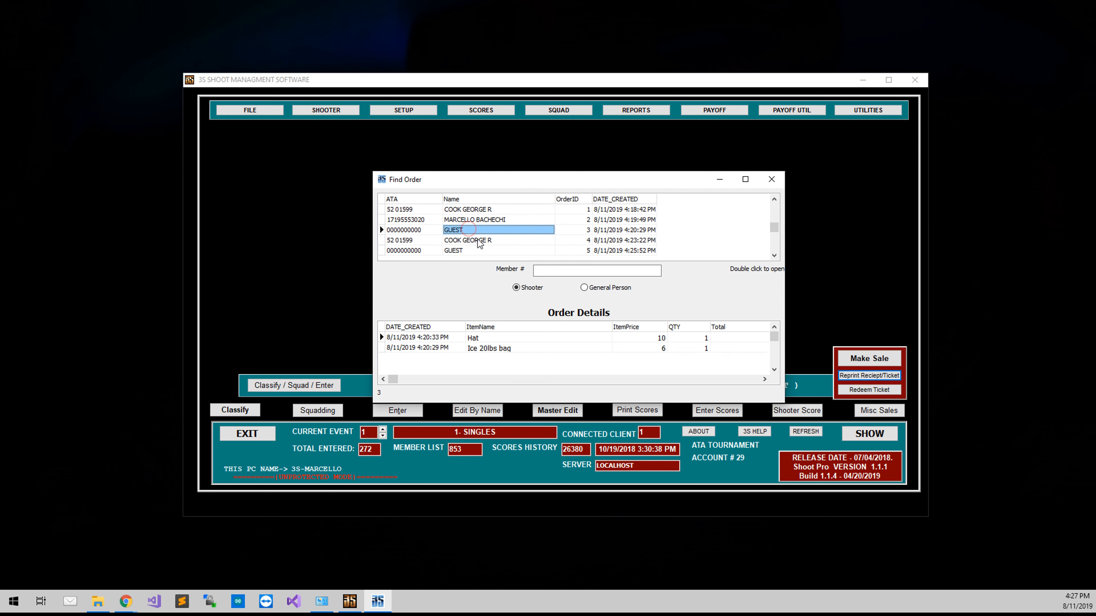
pyautogui.click(484, 251)
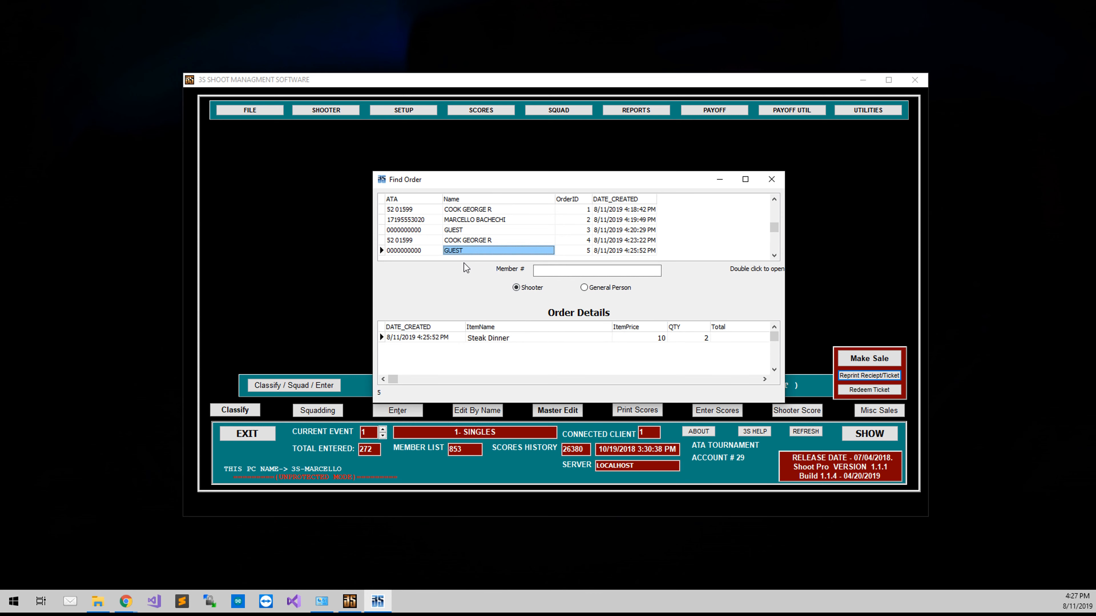
pyautogui.click(466, 253)
pyautogui.doubleClick(466, 253)
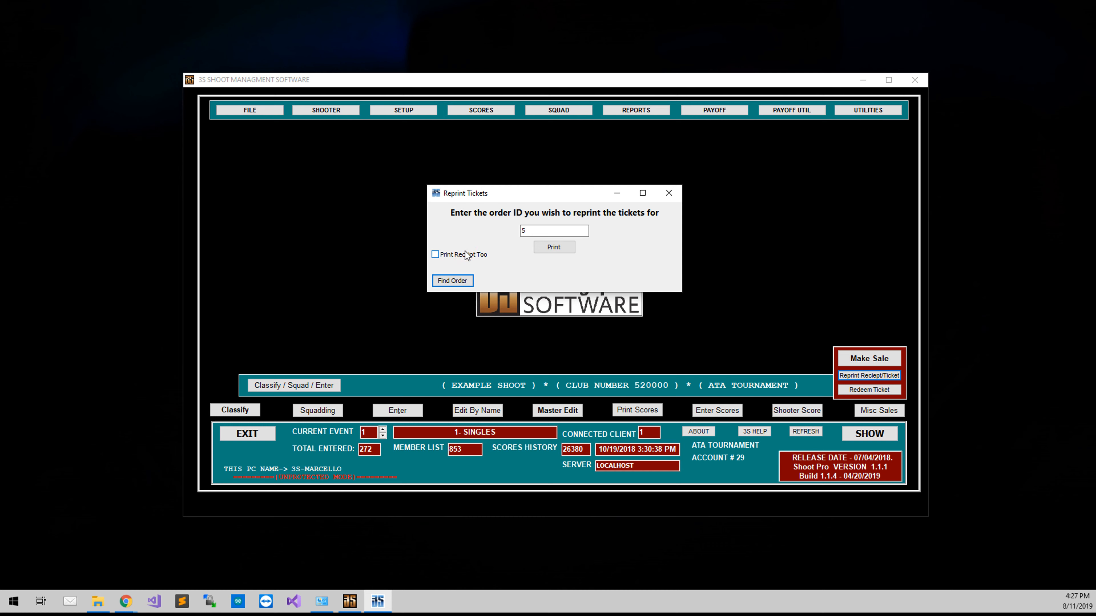
pyautogui.click(572, 247)
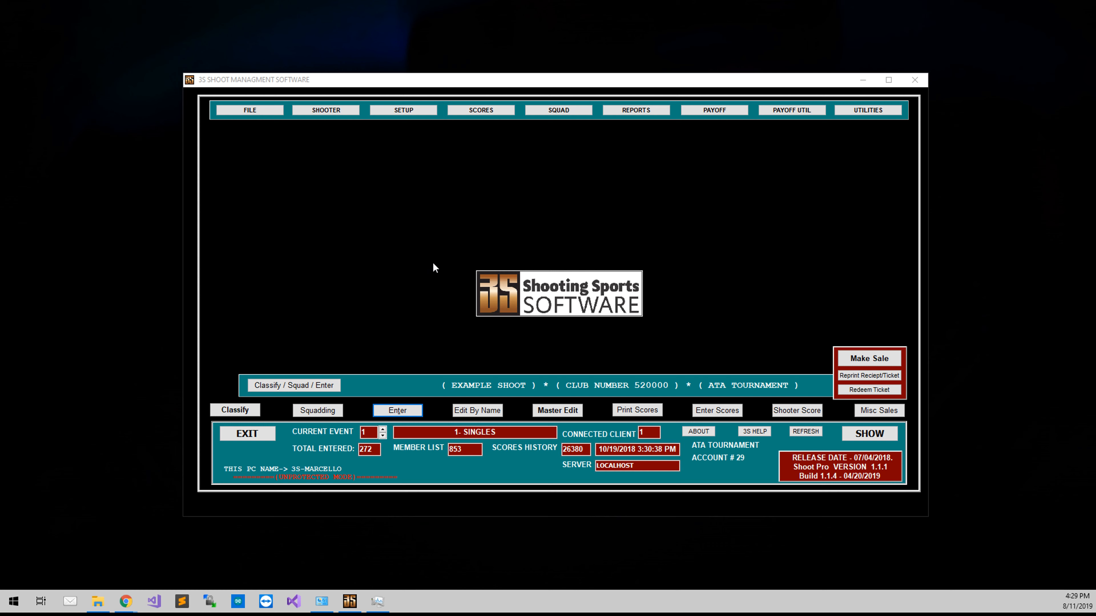
# Step: Open the Misc Sales Report generator and include the tickets and orders reports along with the sales report
pyautogui.click(641, 113)
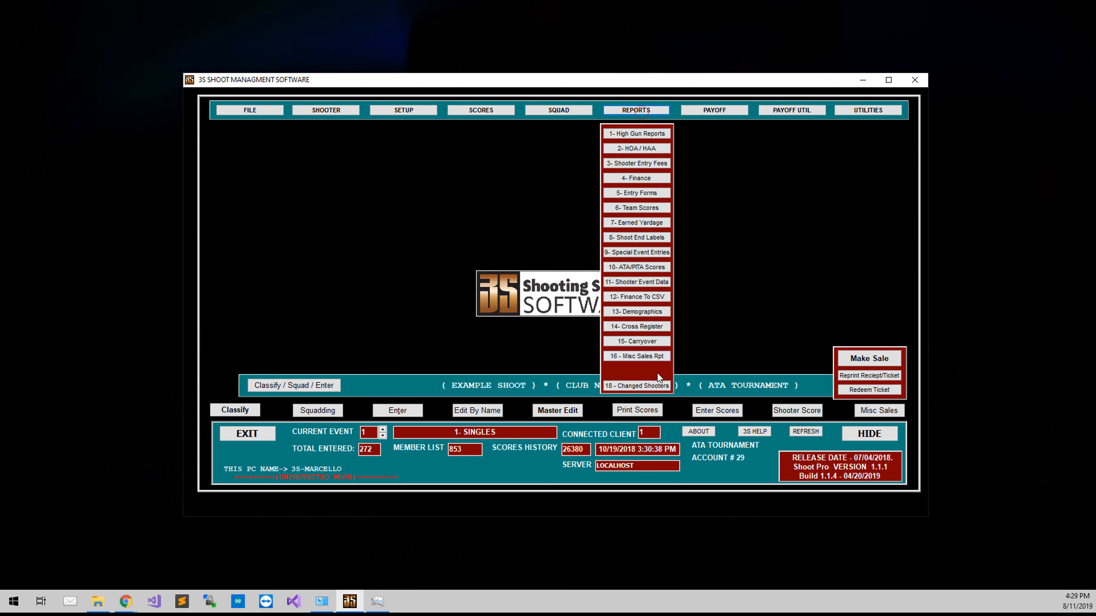
pyautogui.click(646, 356)
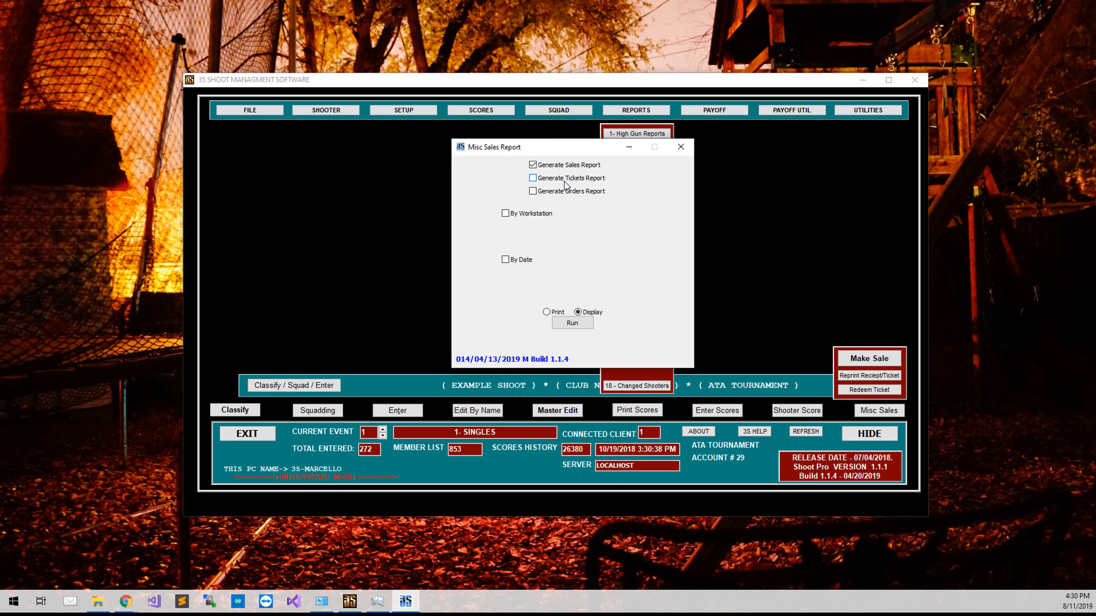
pyautogui.click(564, 177)
pyautogui.click(568, 194)
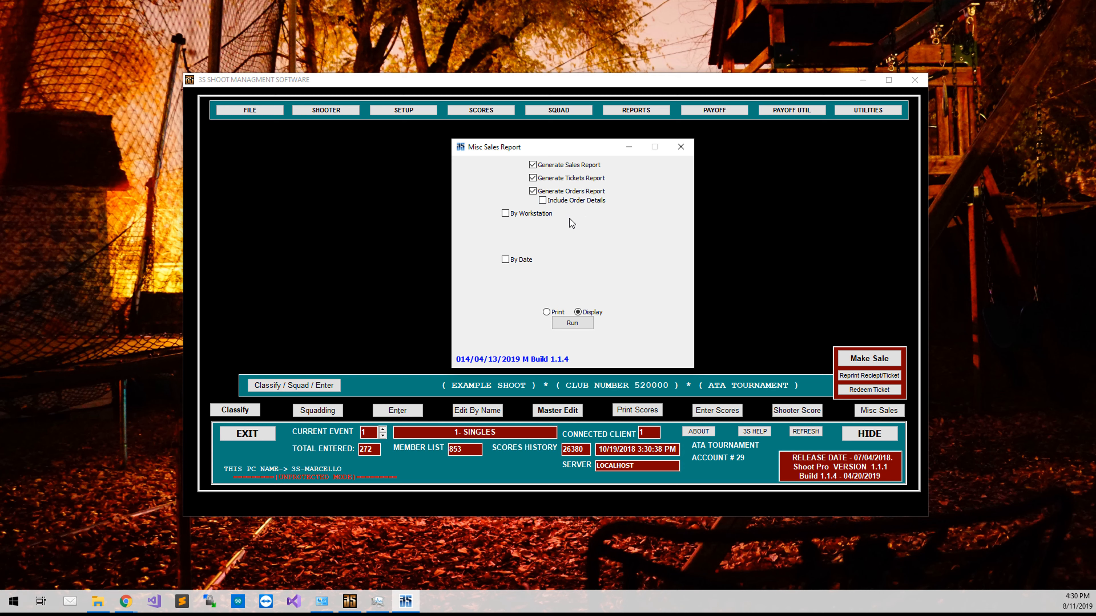
# Step: Limit the reports to this PC's workstation and the date 8/11/2019, and generate them for display
pyautogui.click(541, 215)
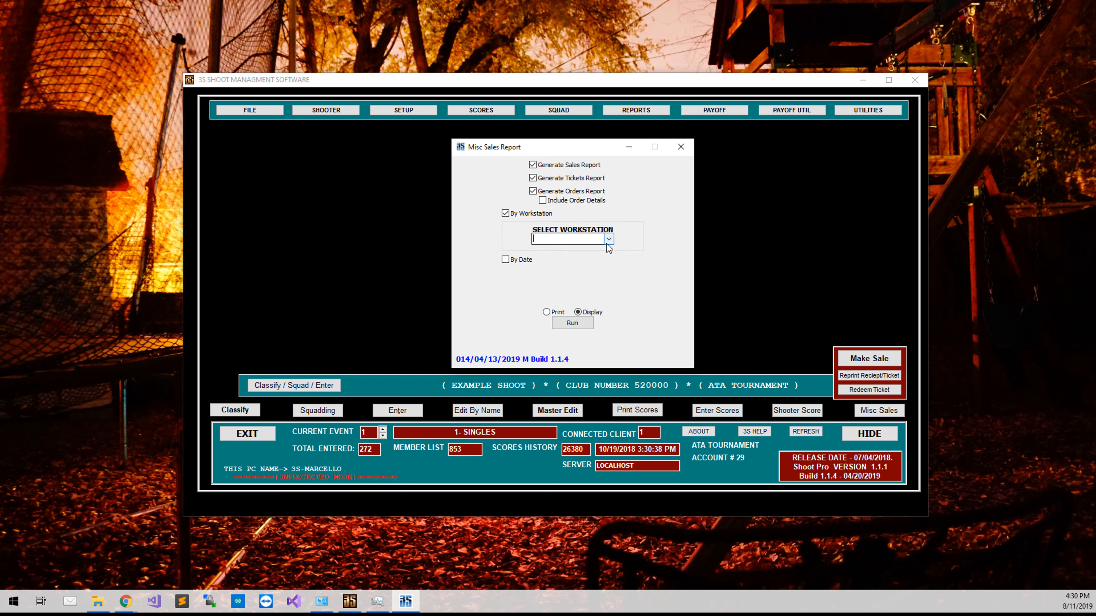
pyautogui.click(609, 239)
pyautogui.click(603, 251)
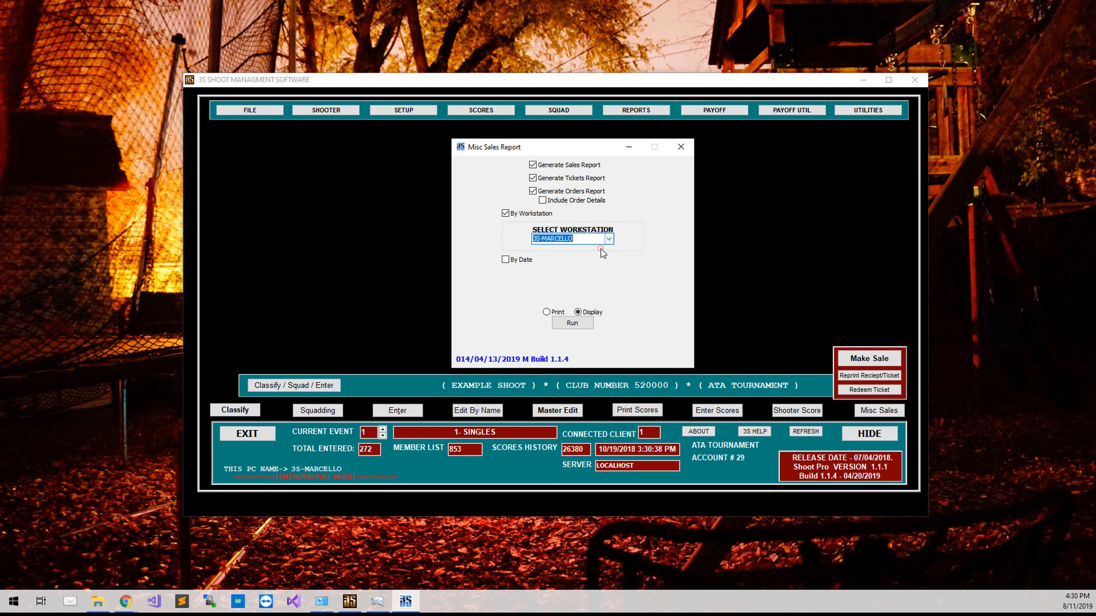
pyautogui.click(587, 241)
pyautogui.click(514, 262)
pyautogui.click(601, 285)
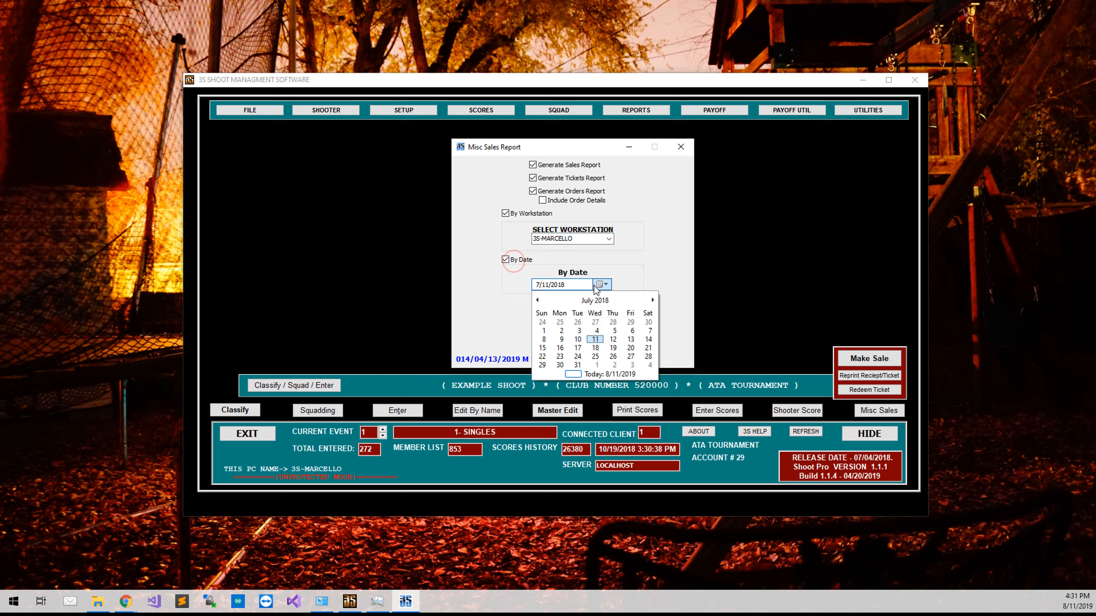
pyautogui.click(584, 376)
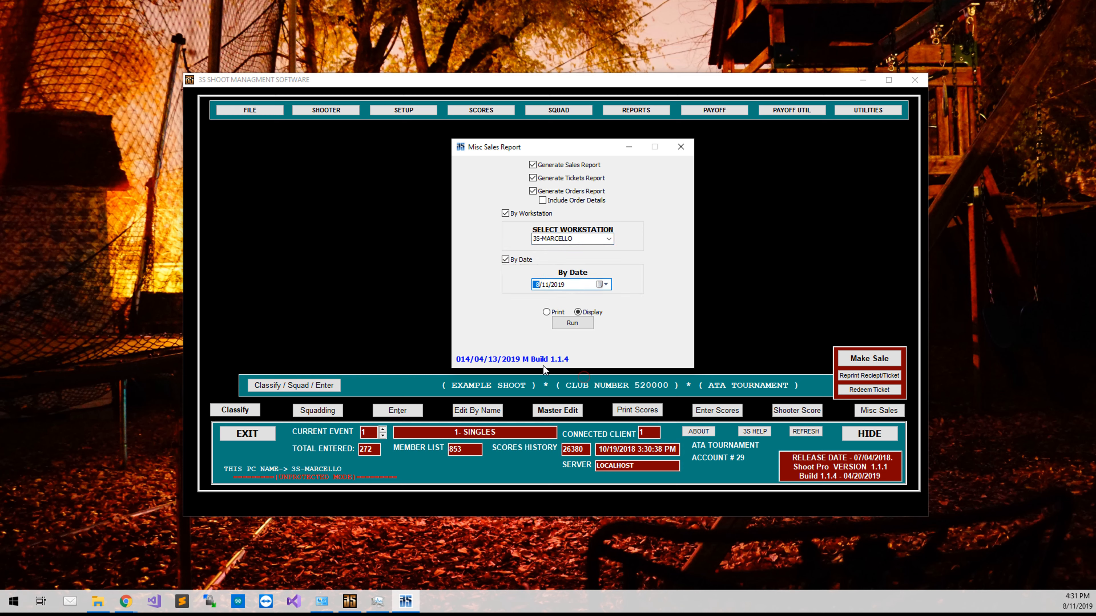
pyautogui.click(558, 328)
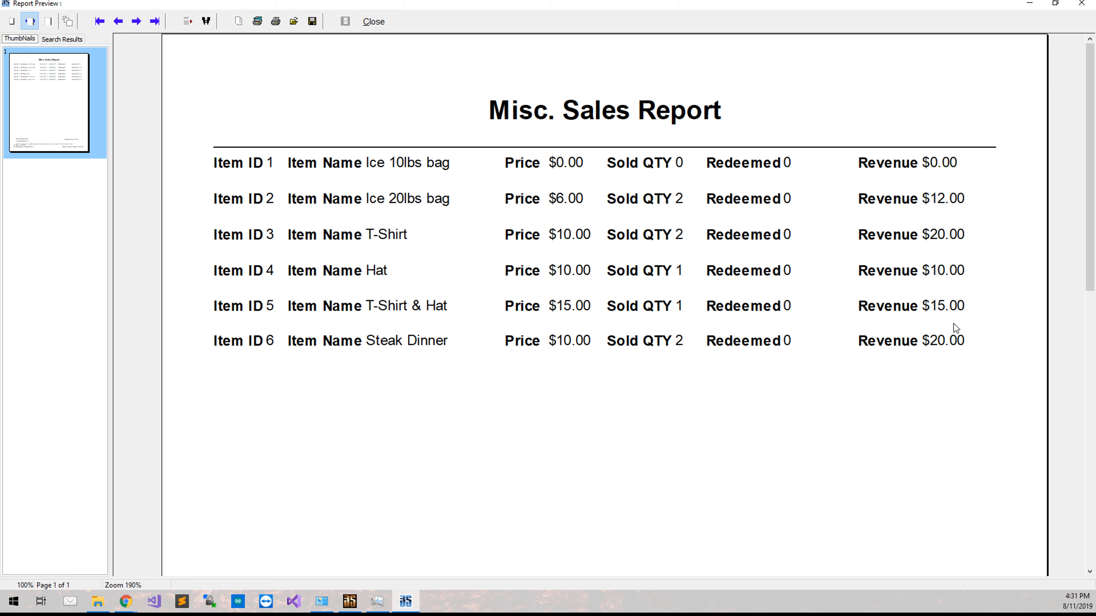
# Step: Review the Misc. Sales, Tickets and All Misc. Sales reports through to their page ends and close the previews
pyautogui.moveTo(1088, 238); pyautogui.dragTo(1081, 532)
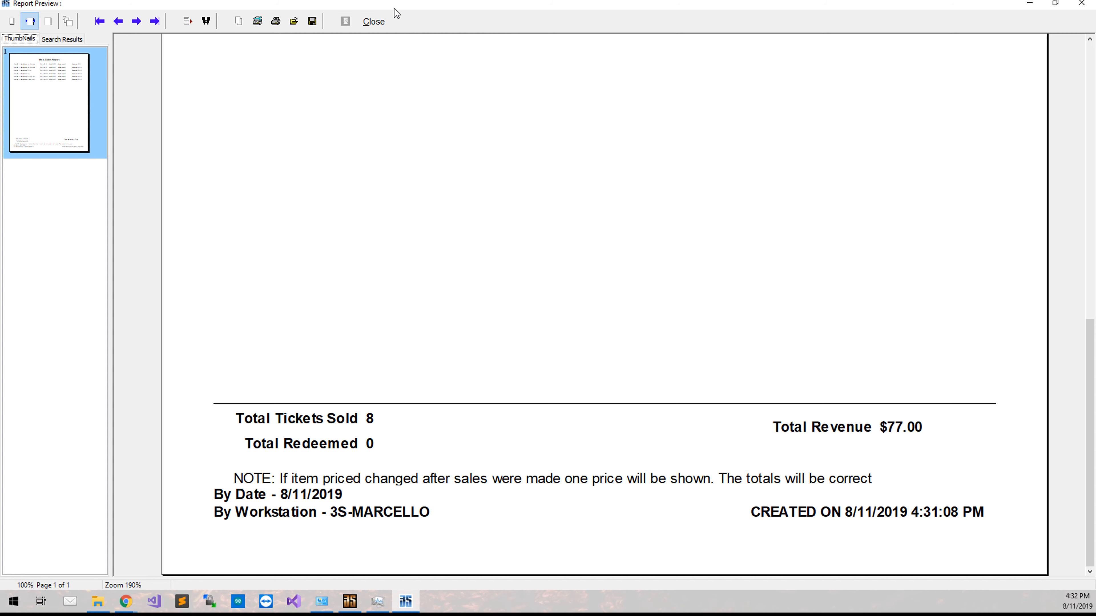
pyautogui.click(385, 23)
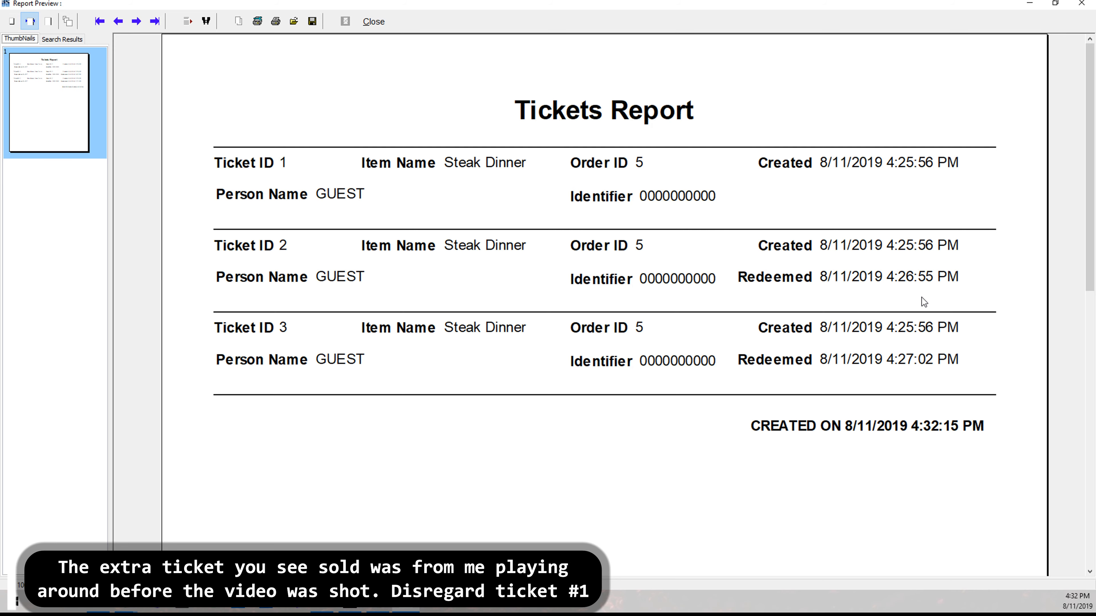
pyautogui.moveTo(1087, 207); pyautogui.dragTo(1089, 500)
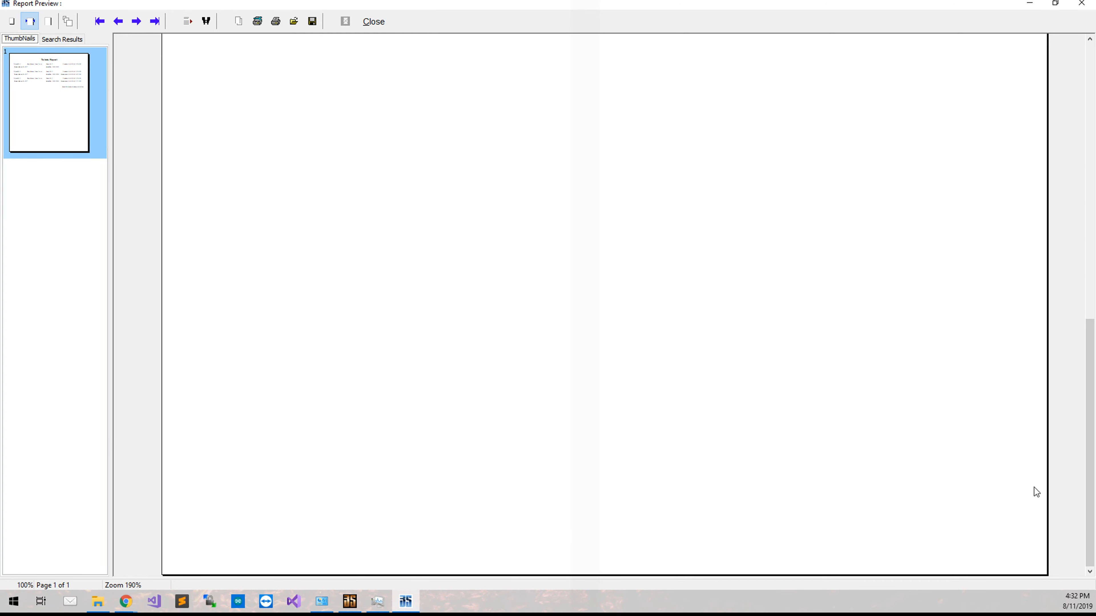
pyautogui.moveTo(1091, 505); pyautogui.dragTo(1077, 91)
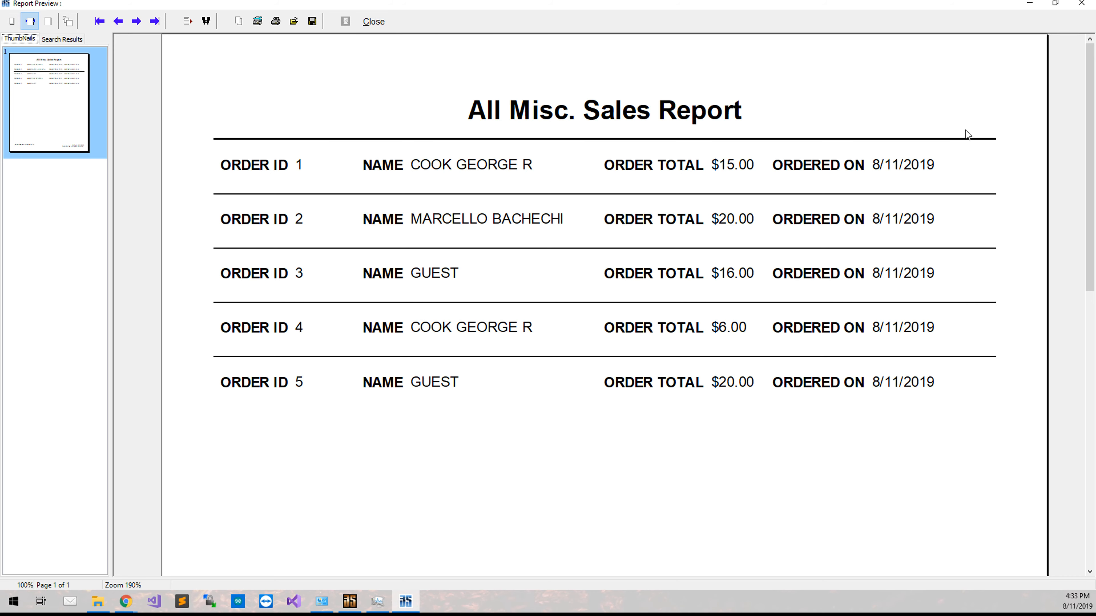
pyautogui.click(1091, 302)
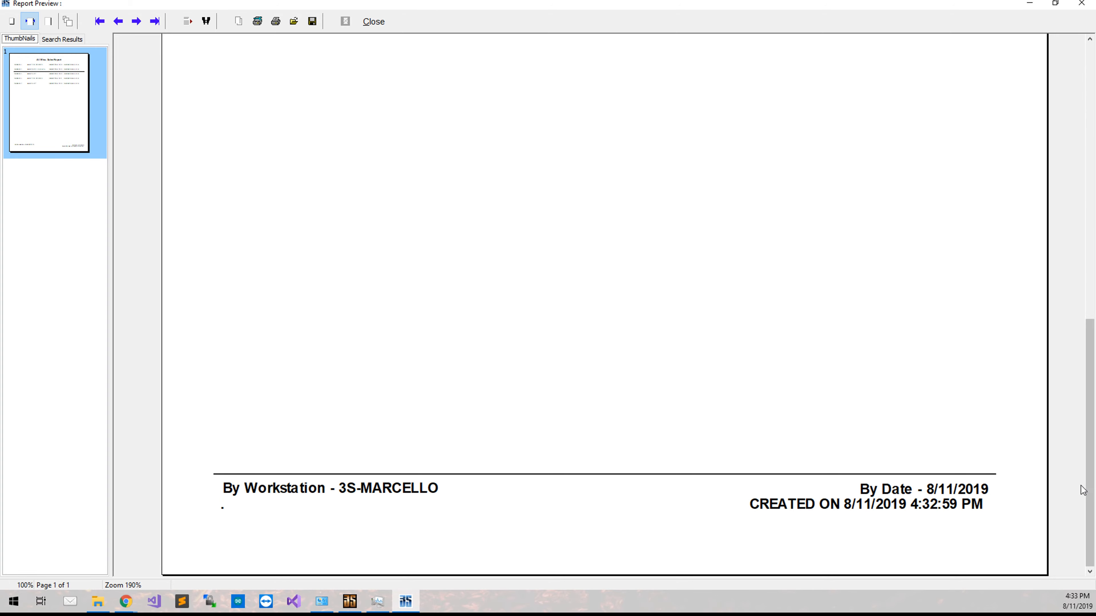
pyautogui.click(385, 22)
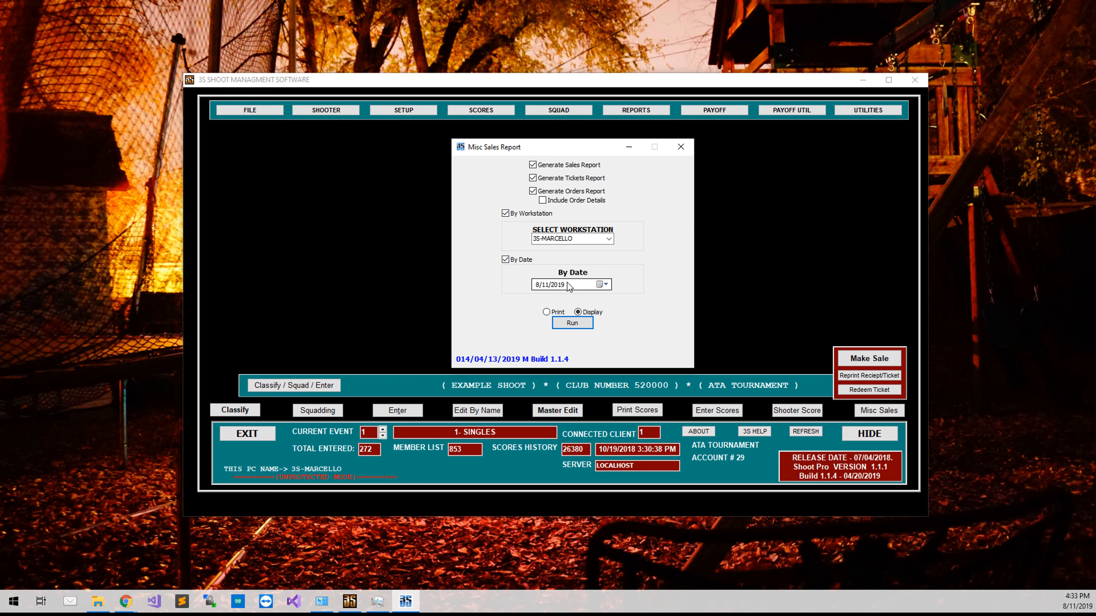
# Step: Generate only the orders report with order details included, leaving out the sales and tickets reports
pyautogui.click(543, 201)
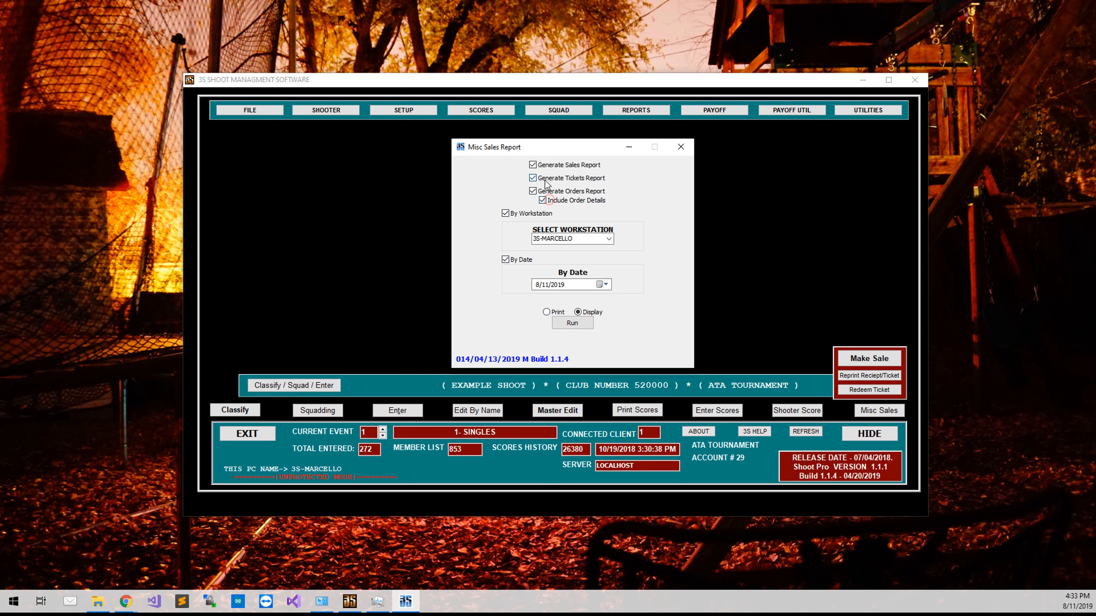
pyautogui.click(548, 178)
pyautogui.click(549, 166)
pyautogui.click(587, 321)
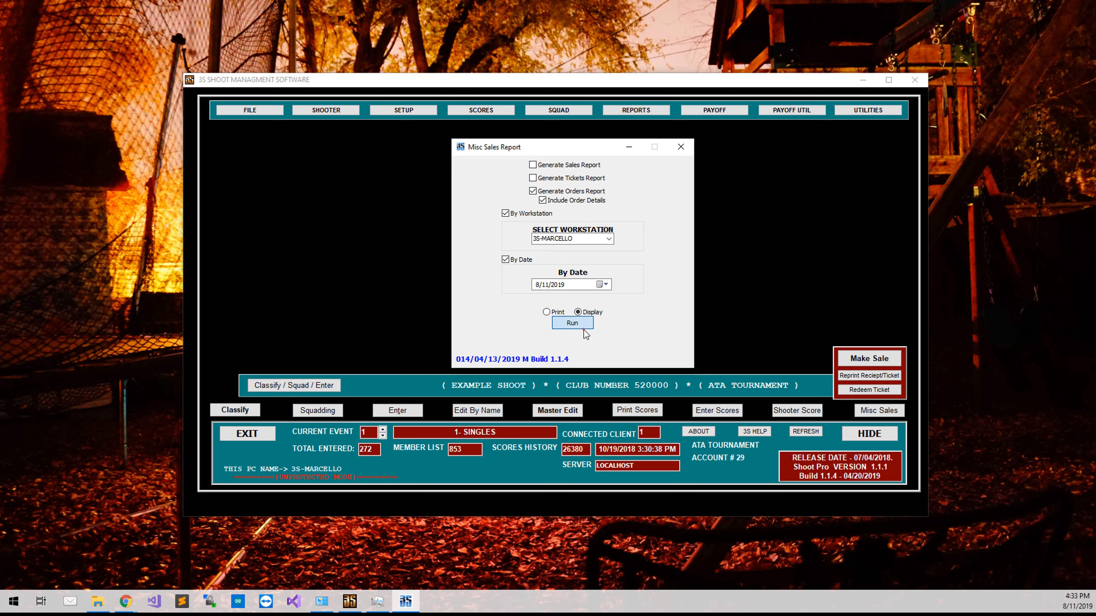